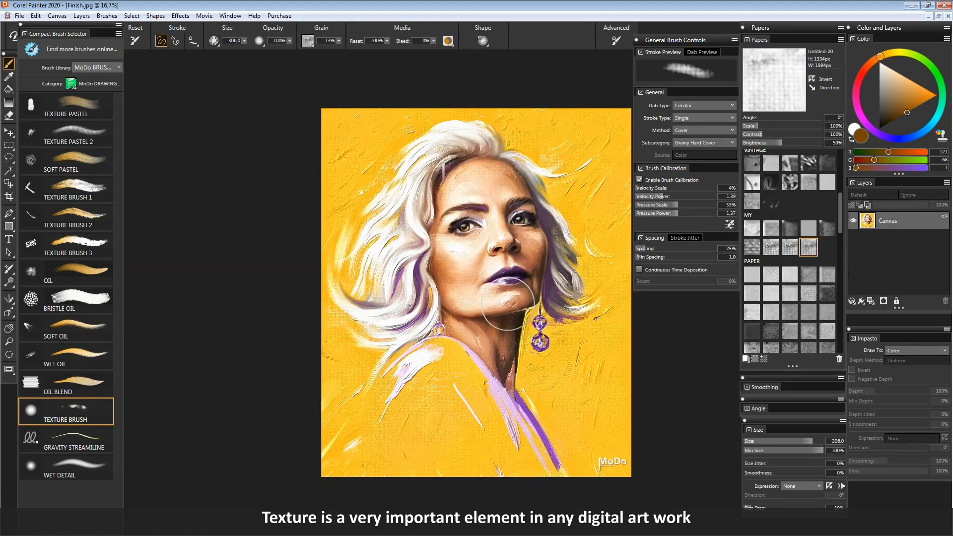
left_click_drag(507, 304, 429, 285)
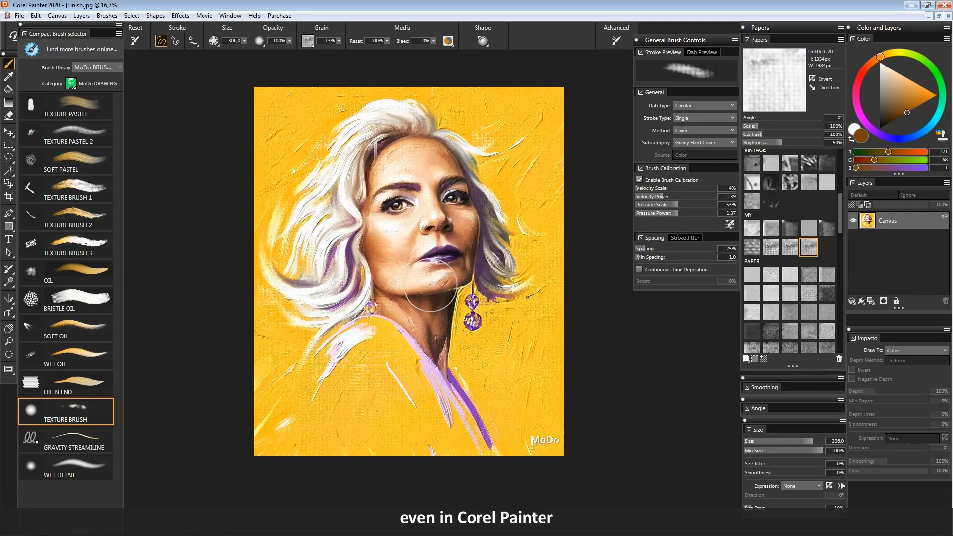
scroll(402, 258, "up", 1)
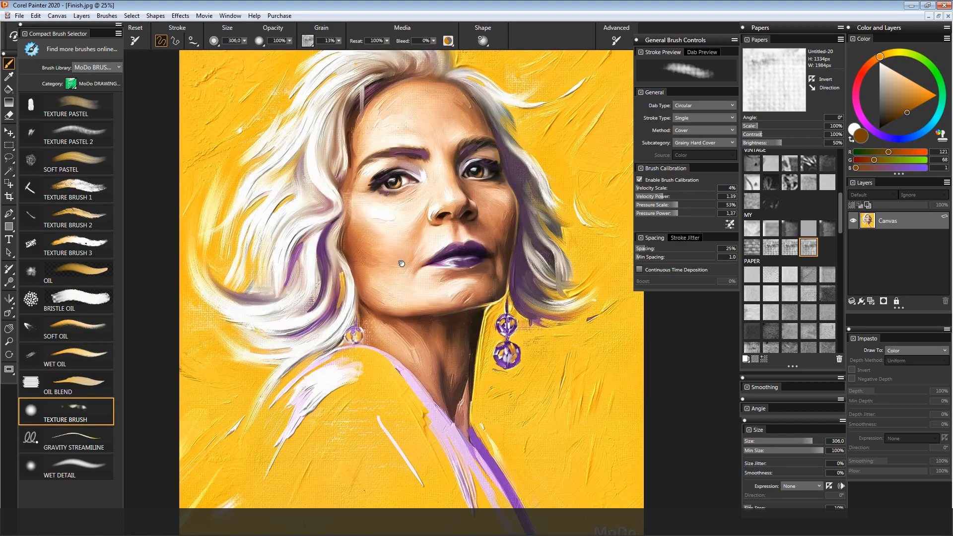
left_click_drag(404, 264, 395, 272)
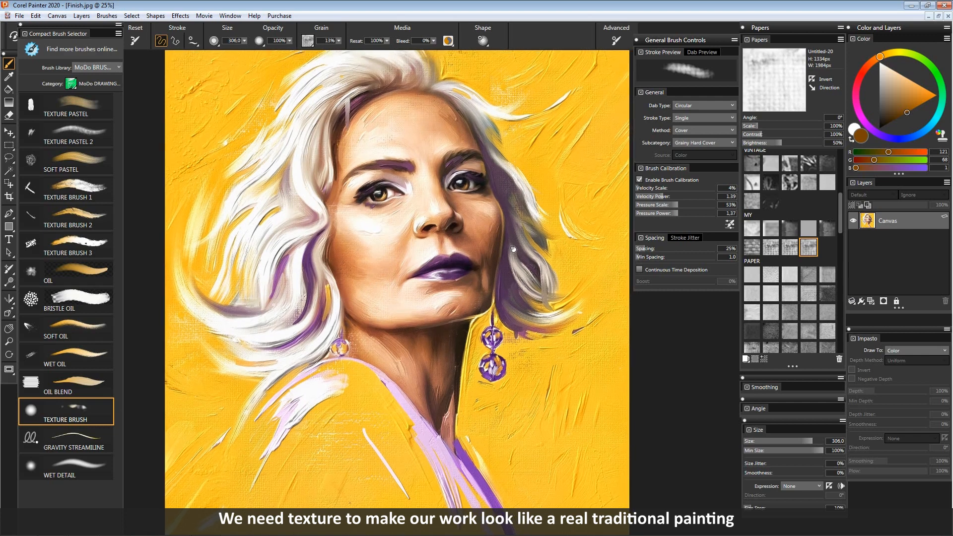
left_click_drag(513, 248, 531, 276)
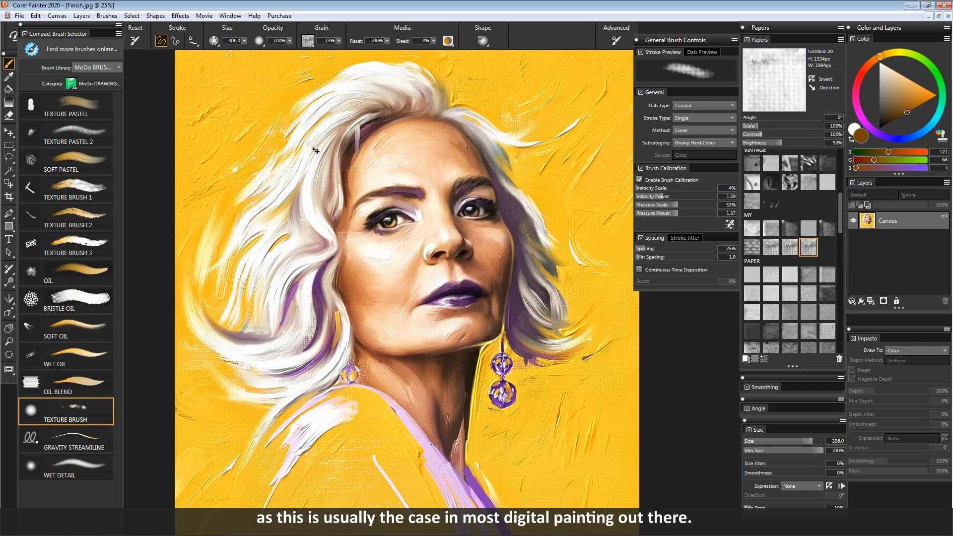
Open the earlier portrait version 4.psd and make its portrait layer above the Canvas active
key("ctrl+o")
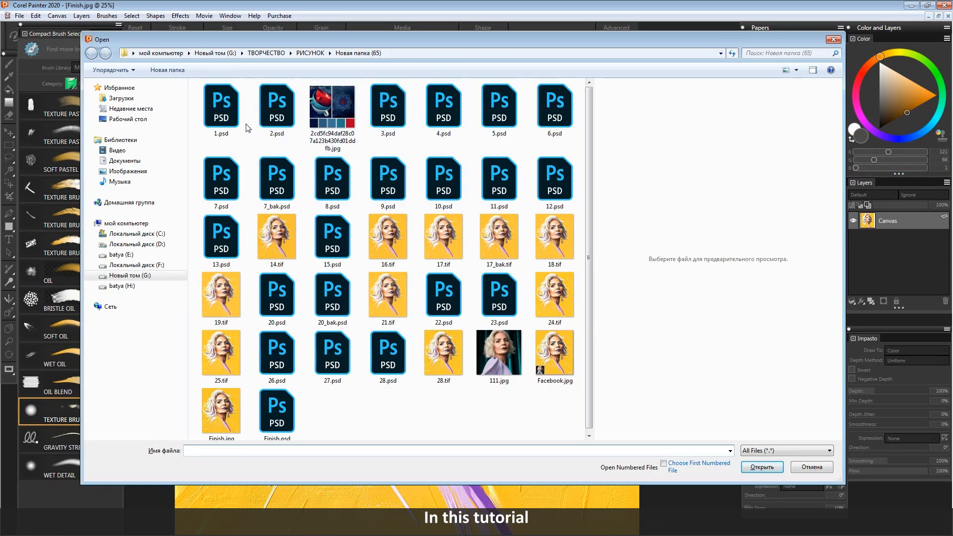
double_click(449, 106)
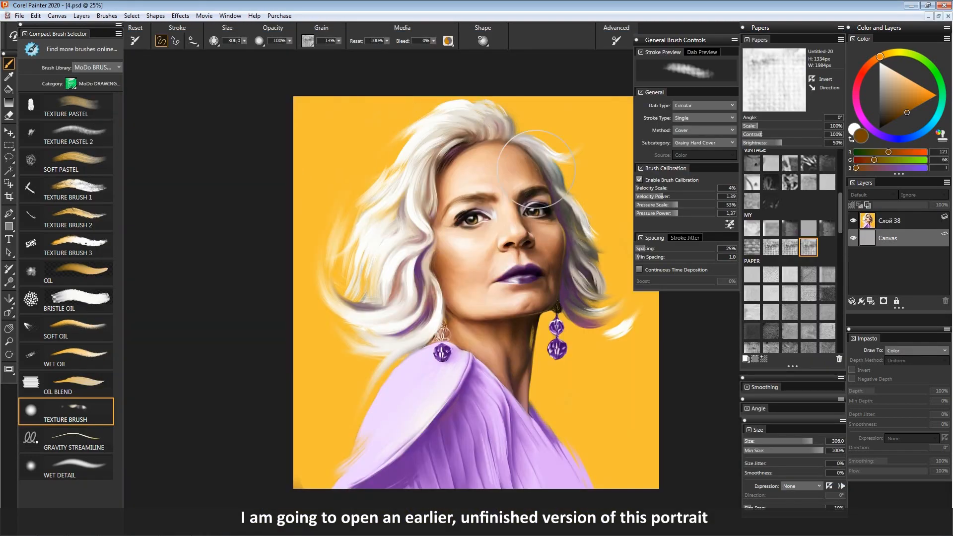
scroll(519, 216, "up", 1)
left_click(897, 221)
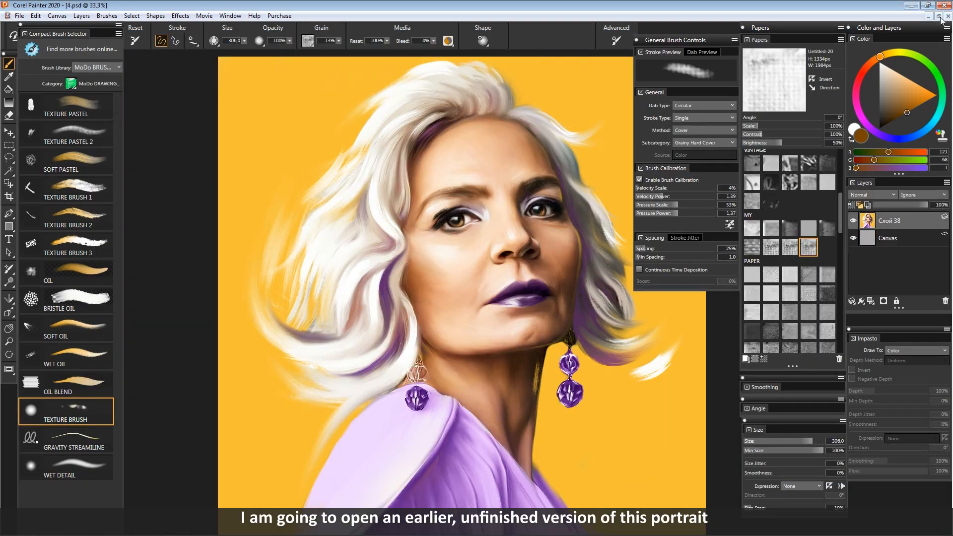
Hide the side panels and arrange Finish.jpg and 4.psd in enlarged floating windows side by side
left_click(939, 17)
key("Tab")
left_click_drag(309, 64, 855, 61)
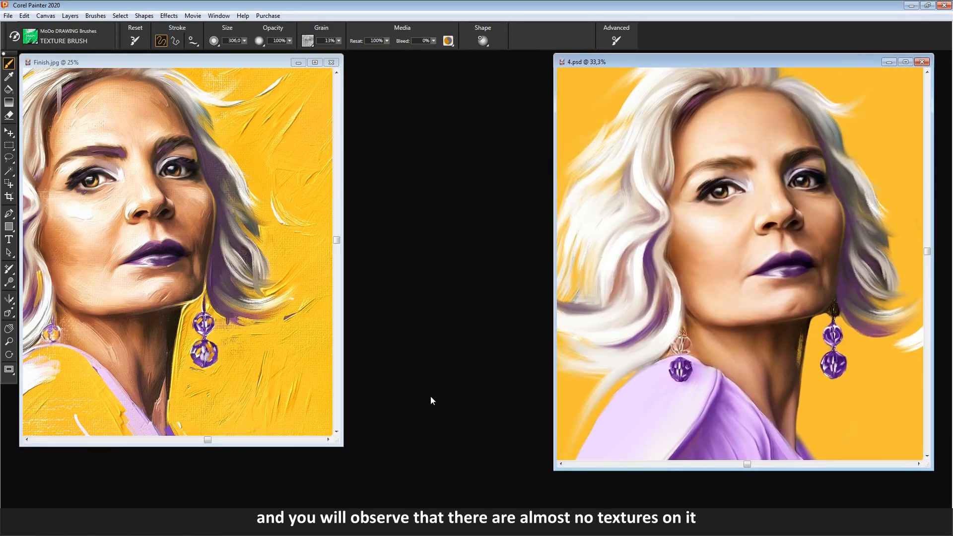
left_click_drag(337, 446, 576, 533)
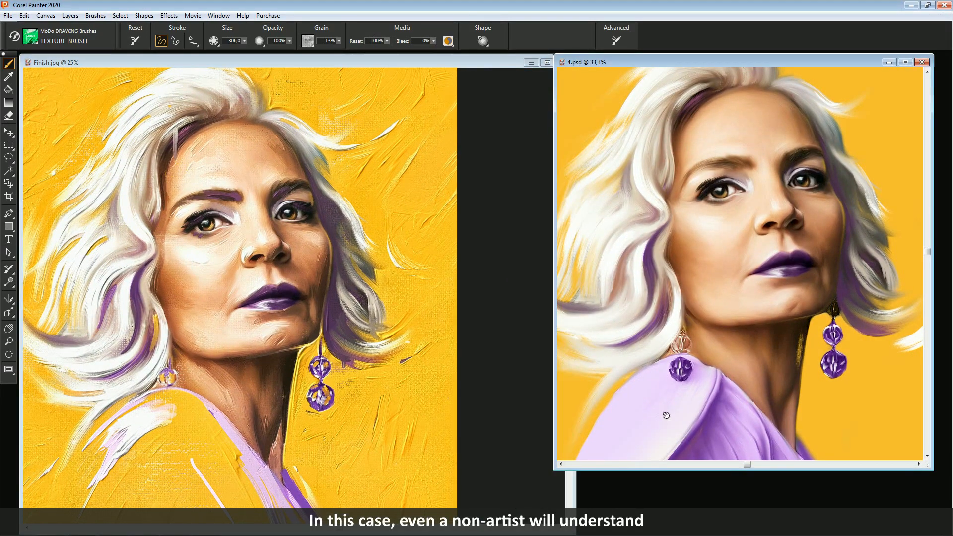
left_click_drag(555, 469, 508, 534)
Compare the smooth portrait in 4.psd with Finish.jpg, examining the textures on the face, hair and neck up to 50% zoom
mouse_move(730, 341)
left_mouse_down()
mouse_move(768, 326)
mouse_move(738, 335)
mouse_move(741, 318)
left_mouse_up()
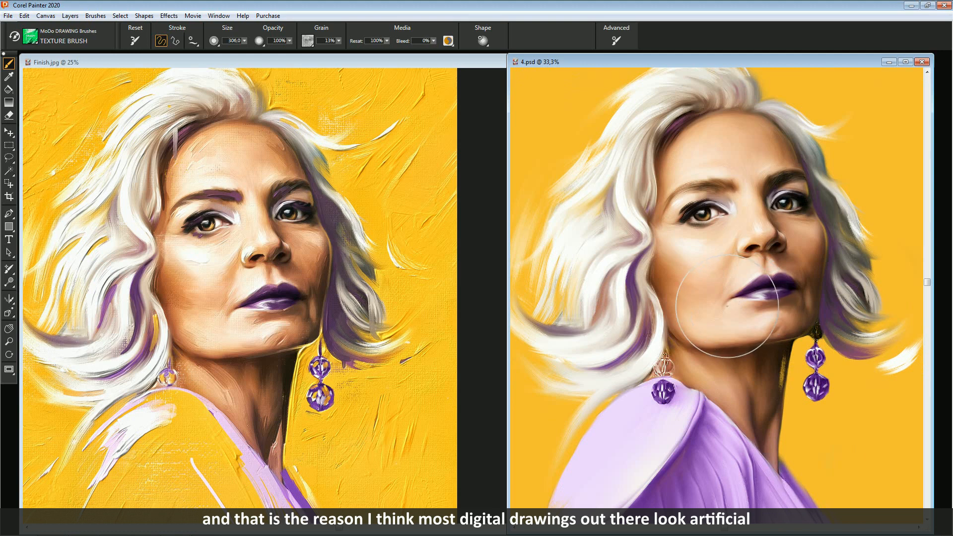
left_click_drag(709, 278, 728, 251)
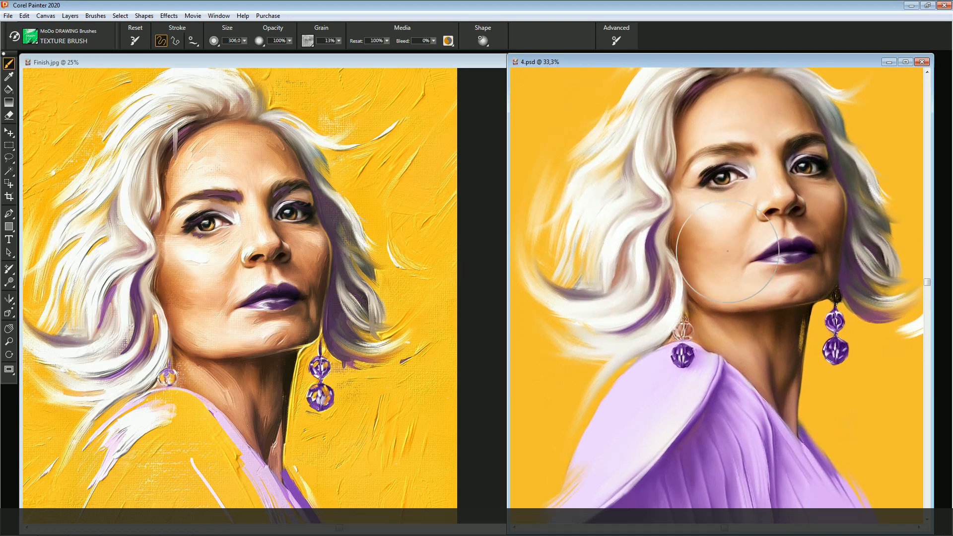
left_click(390, 257)
left_click_drag(391, 257, 459, 217)
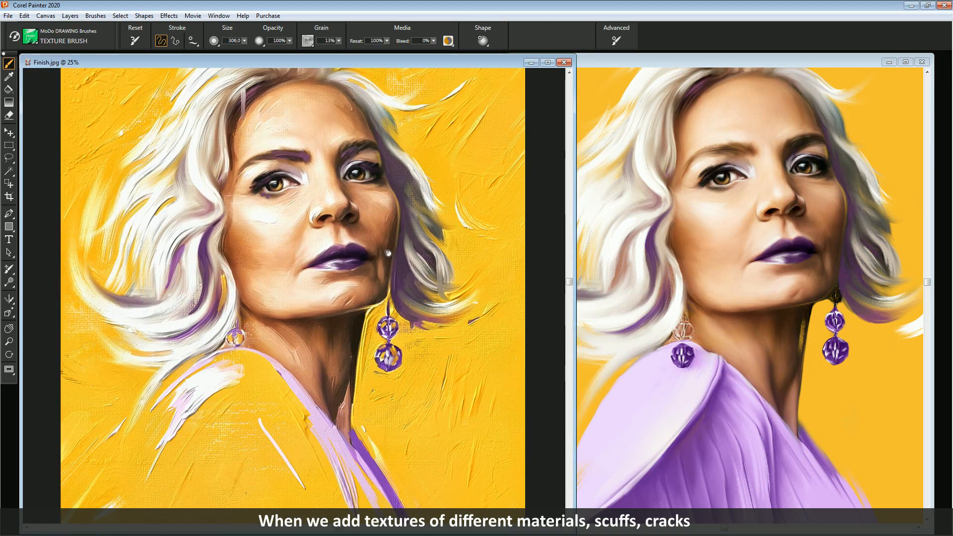
left_click(387, 242)
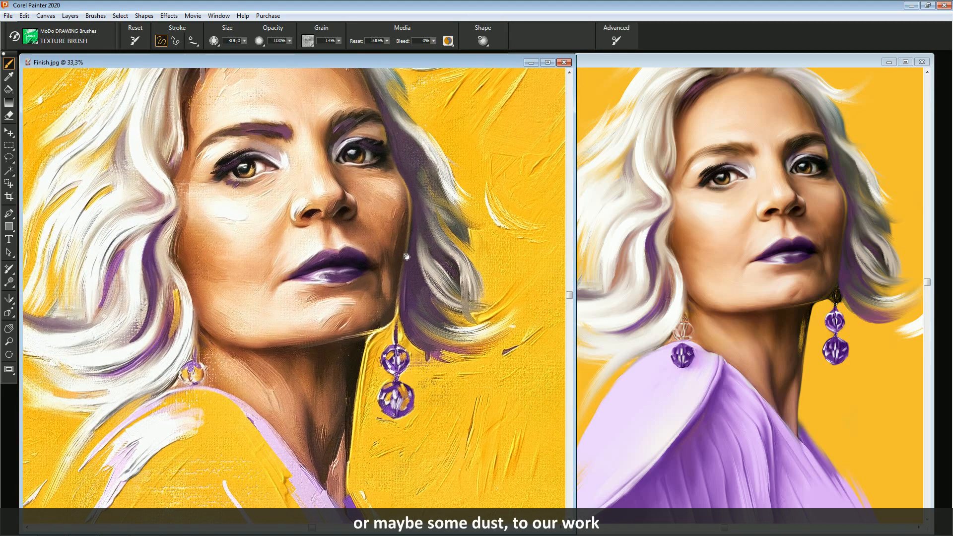
mouse_move(382, 288)
left_mouse_down()
mouse_move(418, 273)
mouse_move(477, 226)
left_mouse_up()
left_click(320, 269)
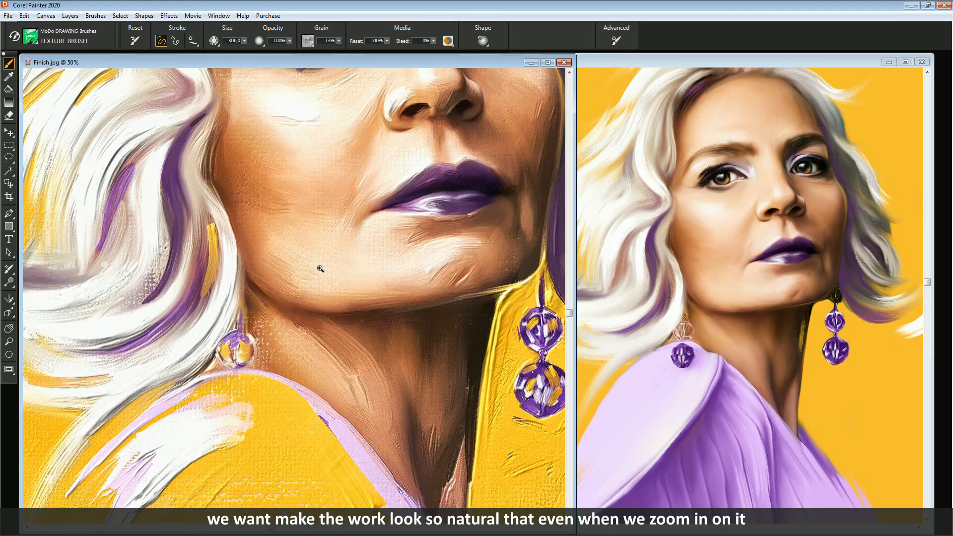
left_click_drag(318, 285, 276, 362)
left_click_drag(379, 265, 349, 294)
left_click_drag(373, 258, 476, 314)
left_click_drag(323, 266, 336, 266)
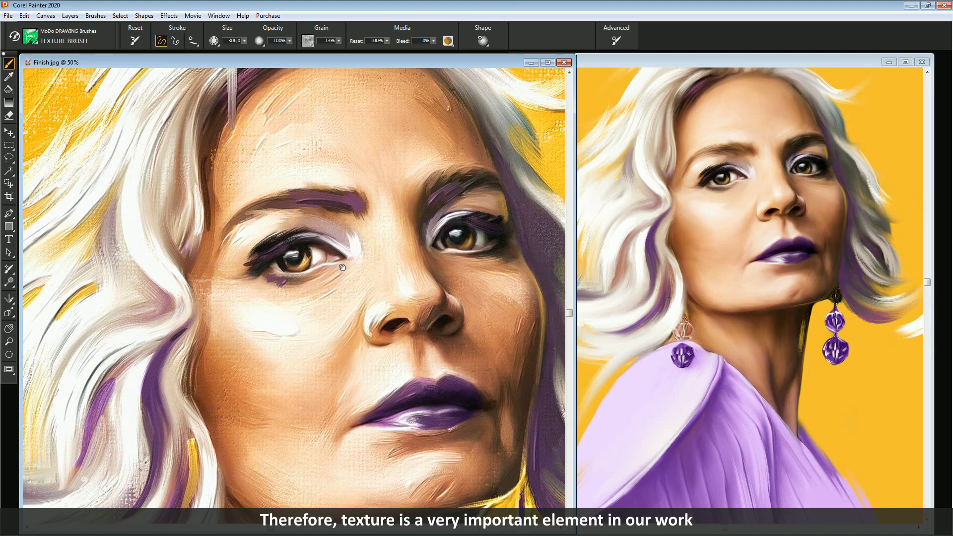
mouse_move(340, 268)
left_mouse_down()
mouse_move(342, 248)
mouse_move(354, 247)
left_mouse_up()
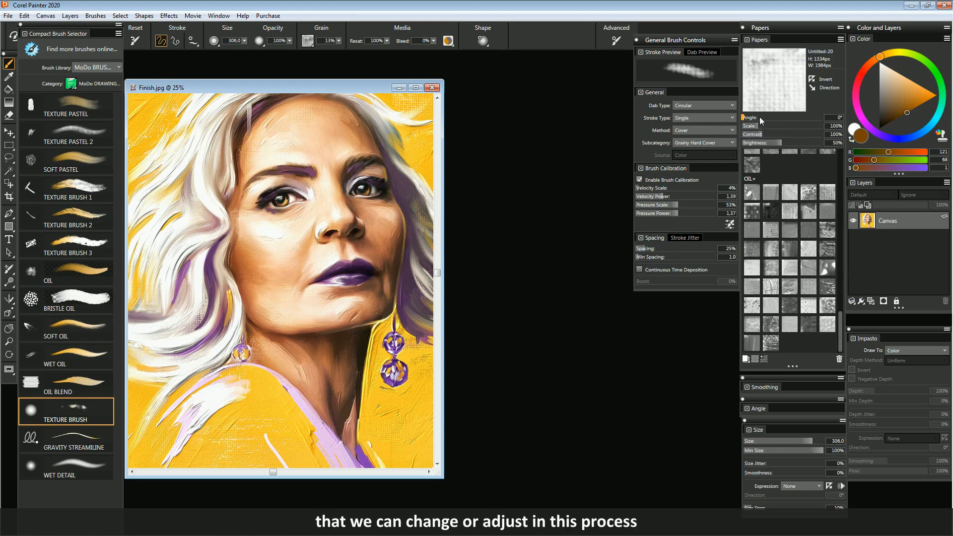
Try out the current paper texture's rotation and size, setting its angle to 78° and its scale to 114%
left_click(760, 117)
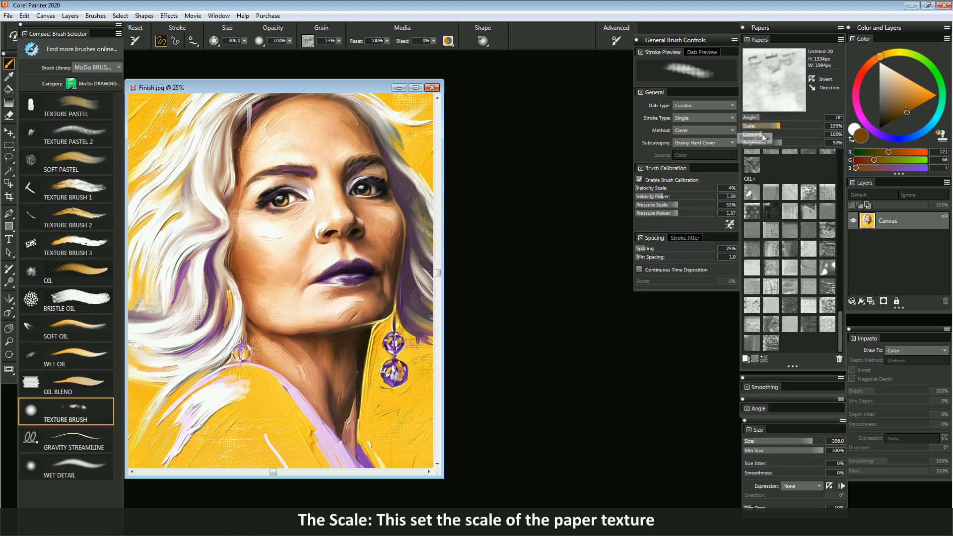
left_click(779, 126)
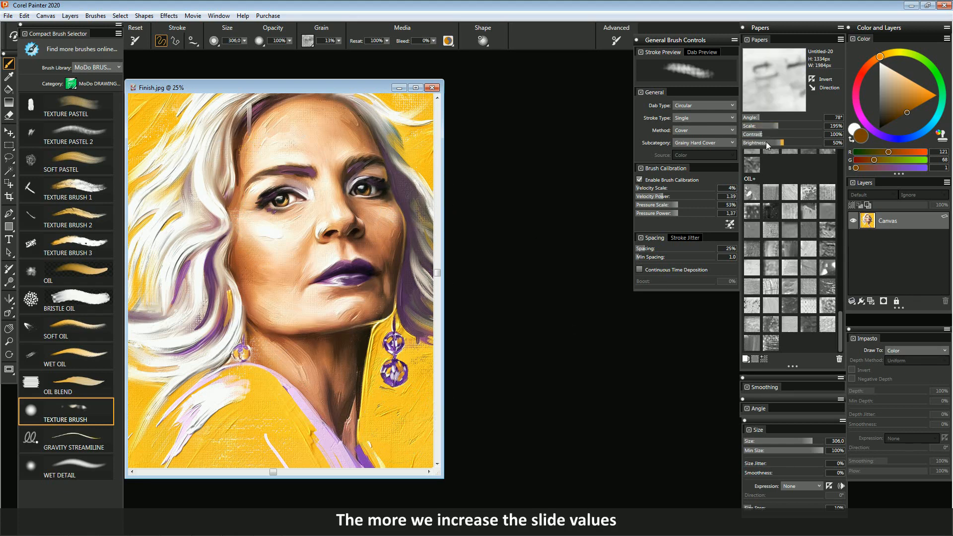
left_click(761, 125)
Set the paper texture's contrast to 84% and its brightness to 25%, and invert the paper
left_click_drag(778, 137, 792, 133)
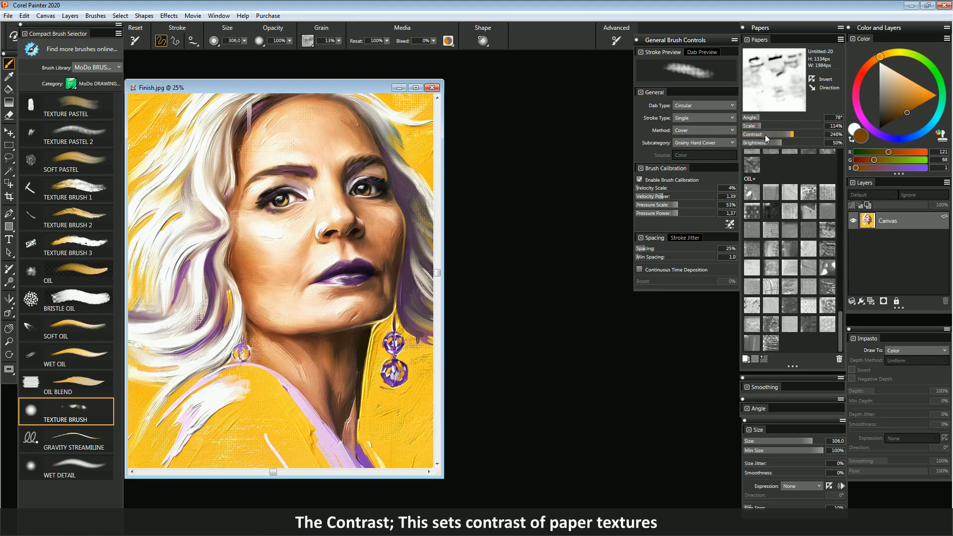
left_click(761, 135)
left_click(801, 143)
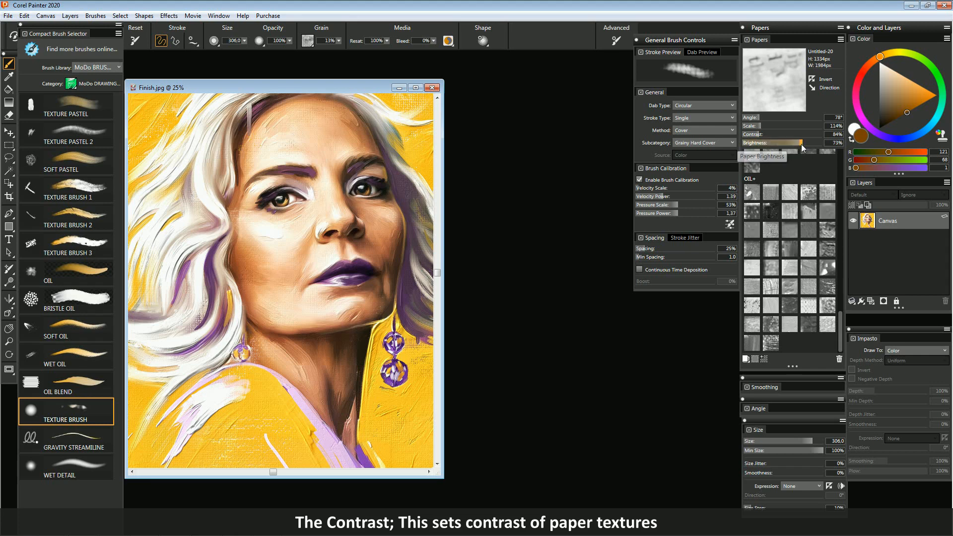
left_click(763, 142)
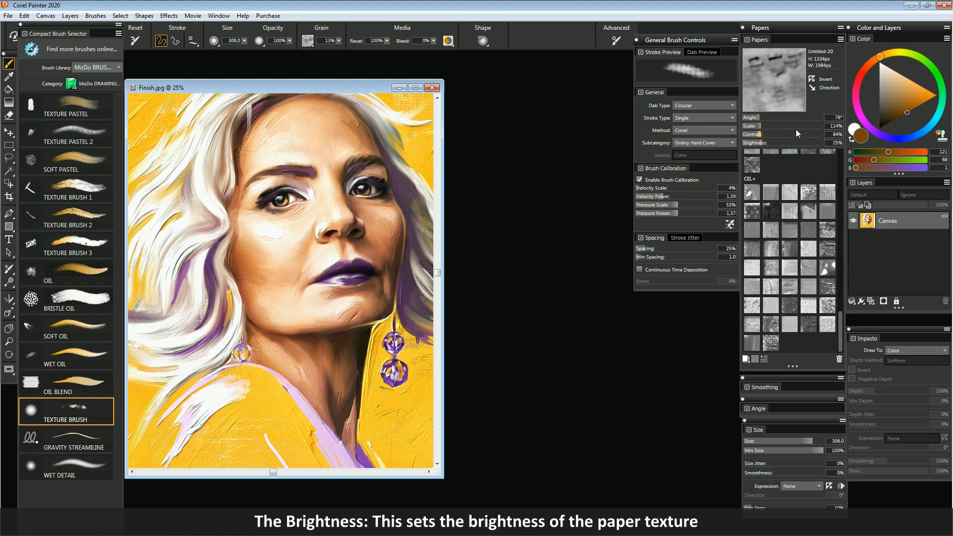
left_click(814, 78)
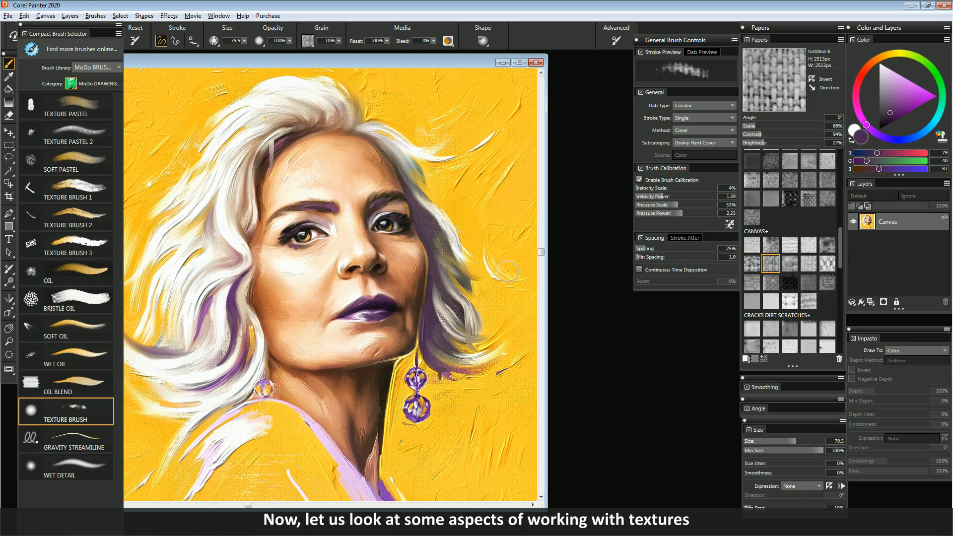
Look over the MoDo brush categories and the paper collections from Paper Textures and Dust to Vintage
left_click_drag(484, 240, 478, 247)
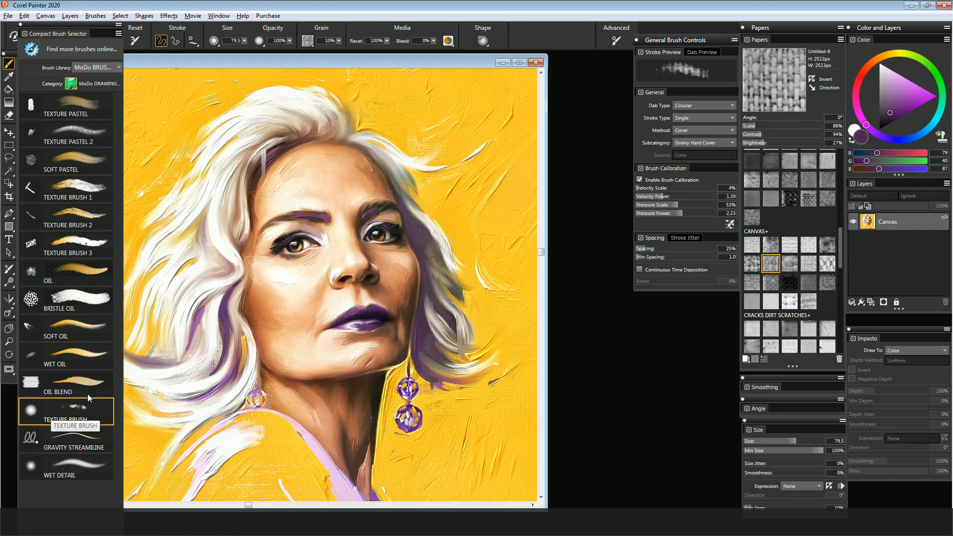
left_click(73, 84)
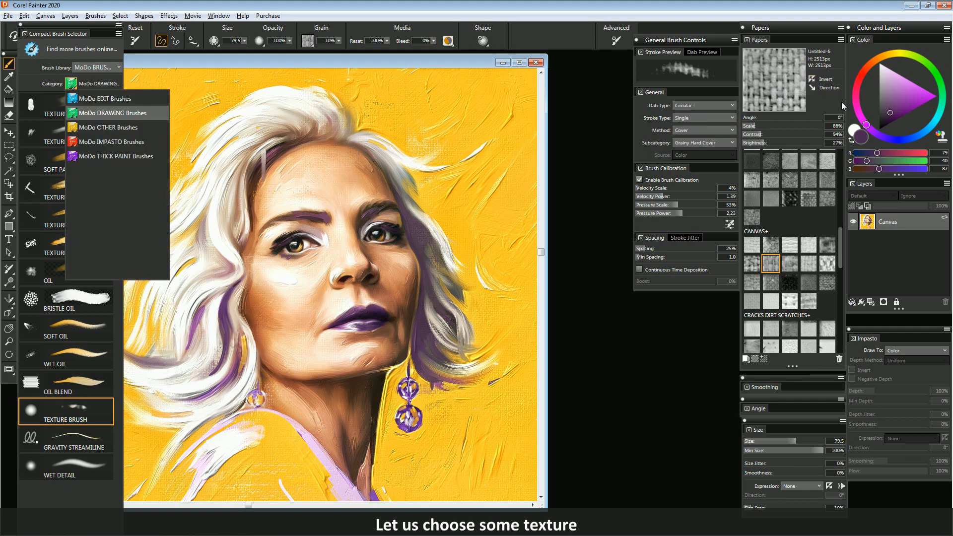
left_click(837, 102)
left_click_drag(842, 235, 844, 256)
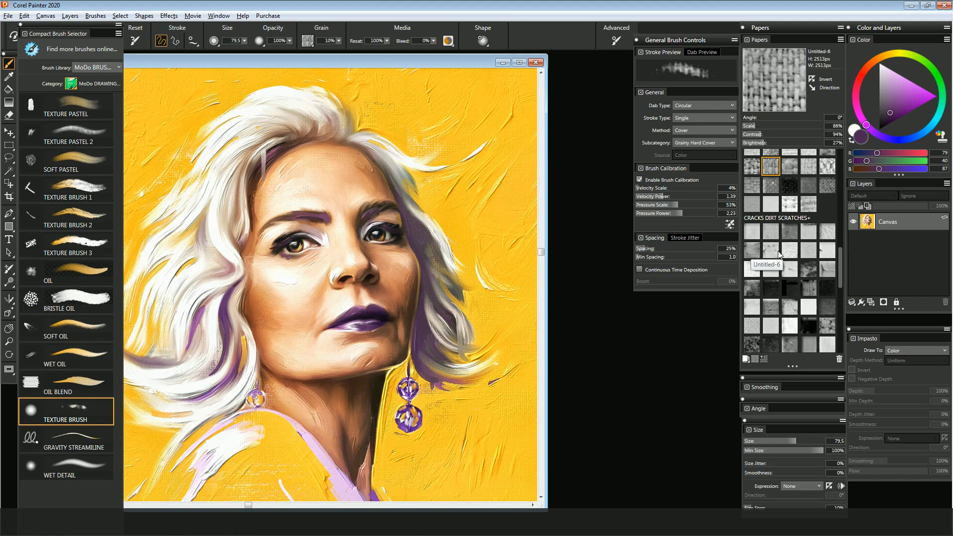
left_click_drag(841, 259, 843, 164)
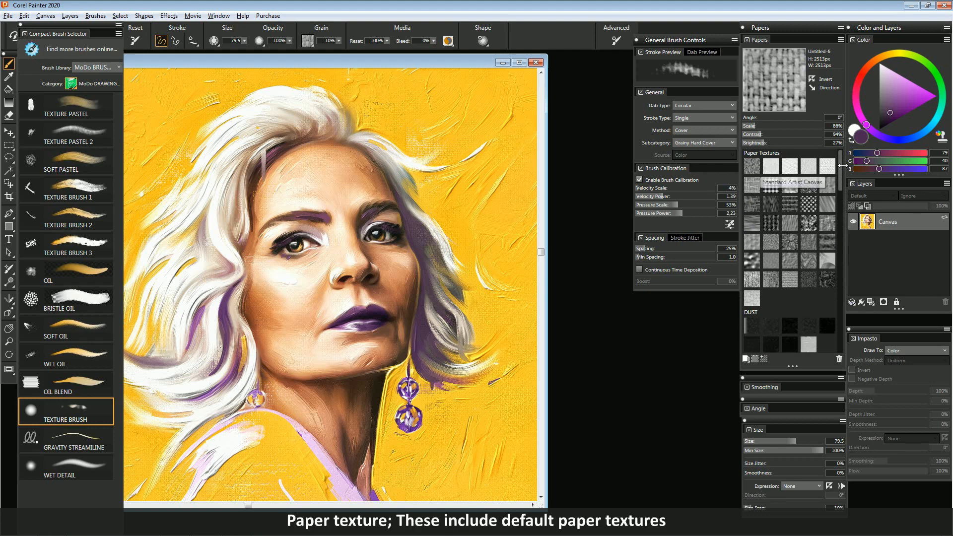
left_click_drag(843, 168, 842, 192)
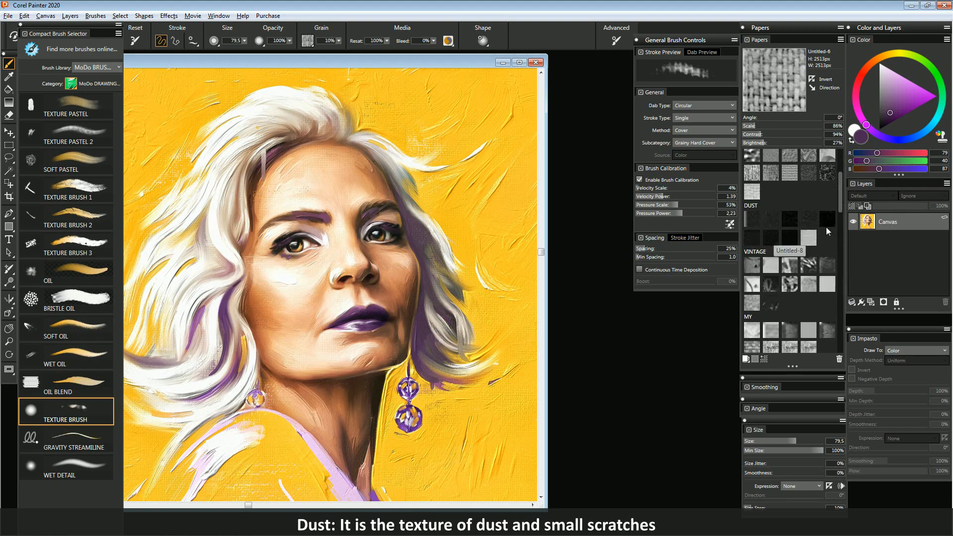
scroll(841, 201, "down", 3)
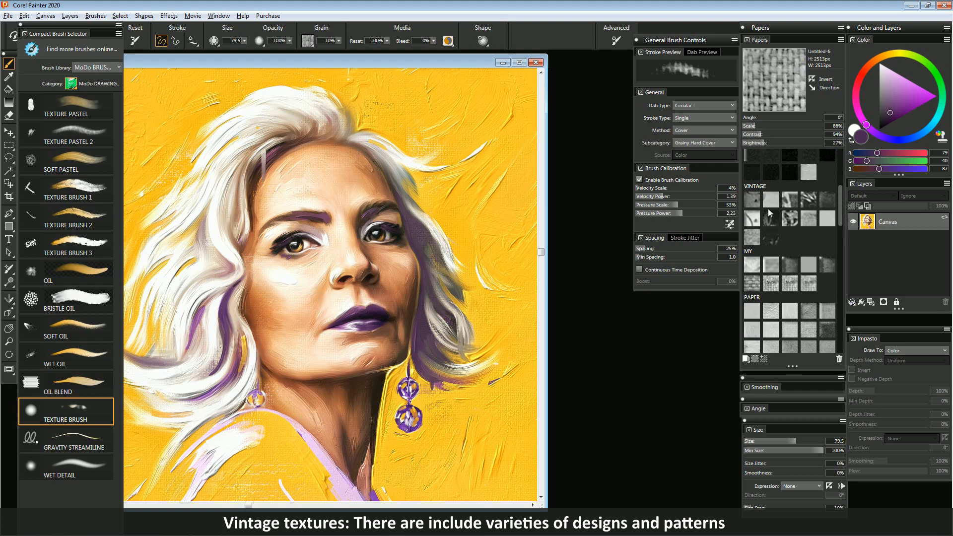
Preview several paper textures in the Vintage collection and choose the one named Untitled-5
left_click(808, 199)
left_click(808, 217)
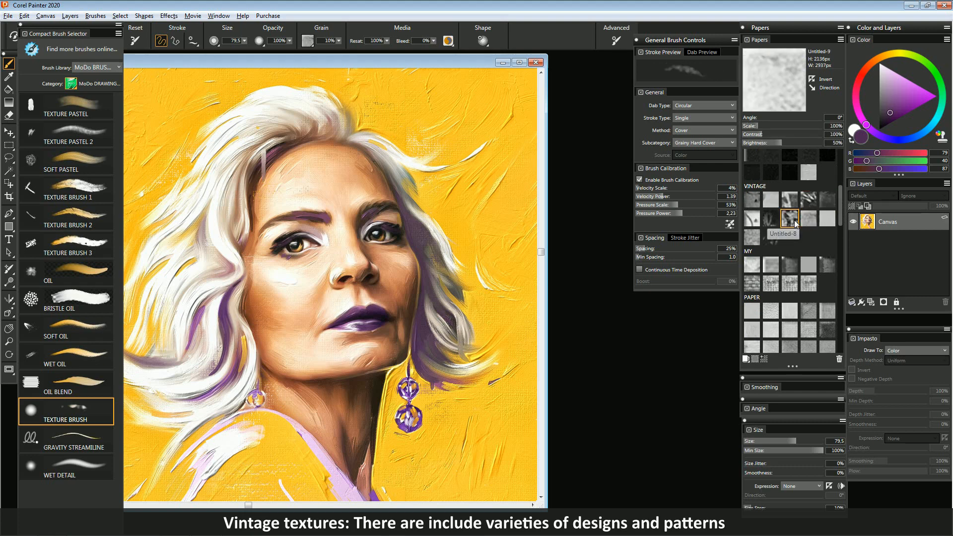
left_click(789, 218)
left_click(771, 218)
left_click(752, 218)
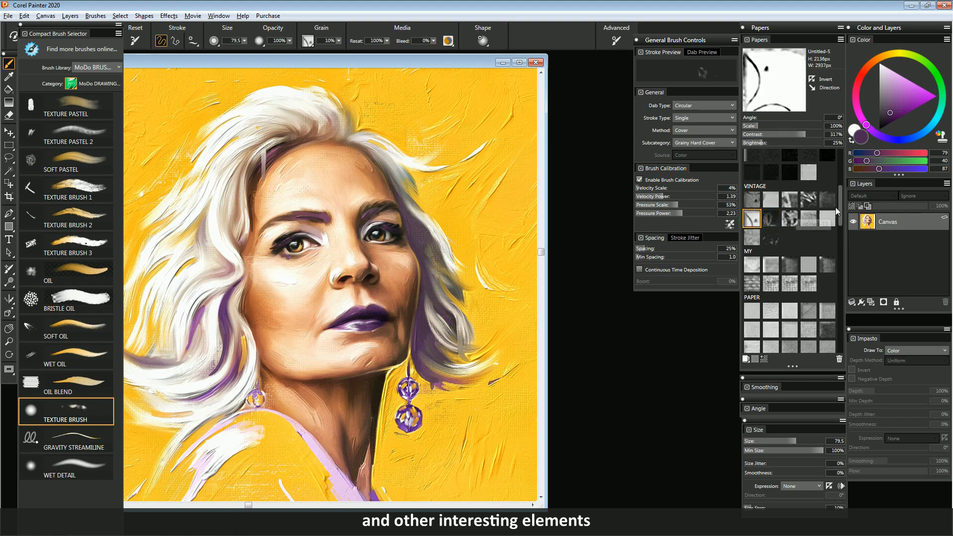
Examine the textures in the My, Paper, Canvas+ and Cracks Dirt Scratches+ collections
scroll(841, 209, "down", 2)
scroll(841, 215, "down", 1)
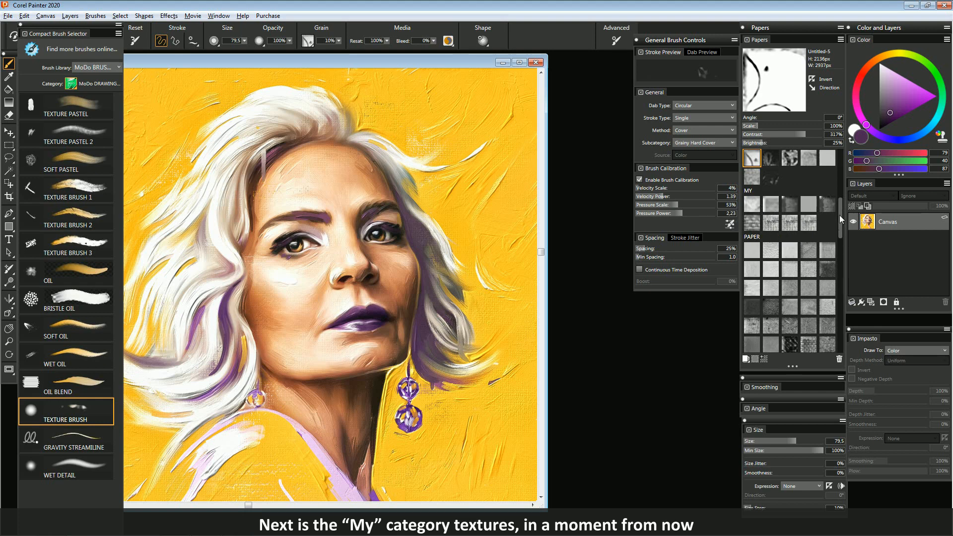
left_click_drag(840, 211, 841, 225)
scroll(780, 223, "down", 3)
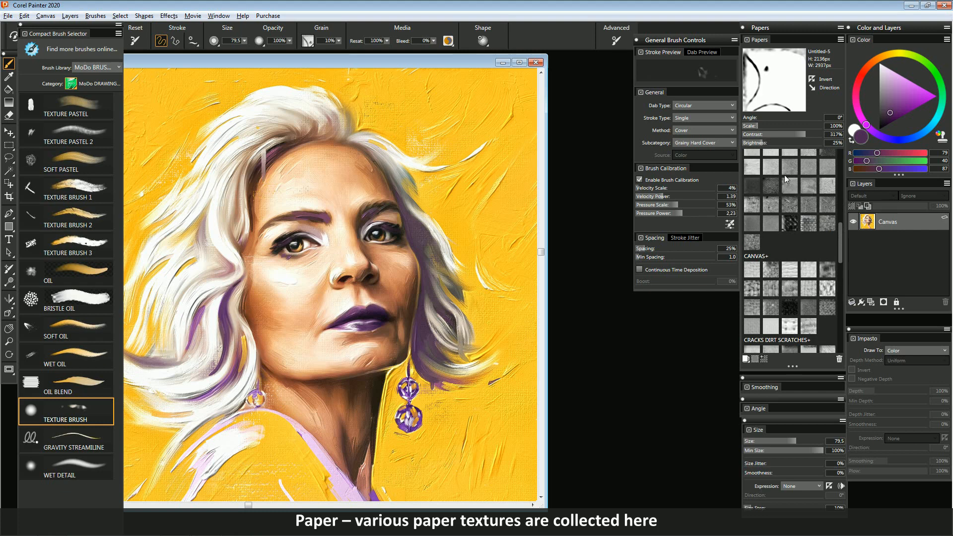
left_click_drag(840, 229, 841, 245)
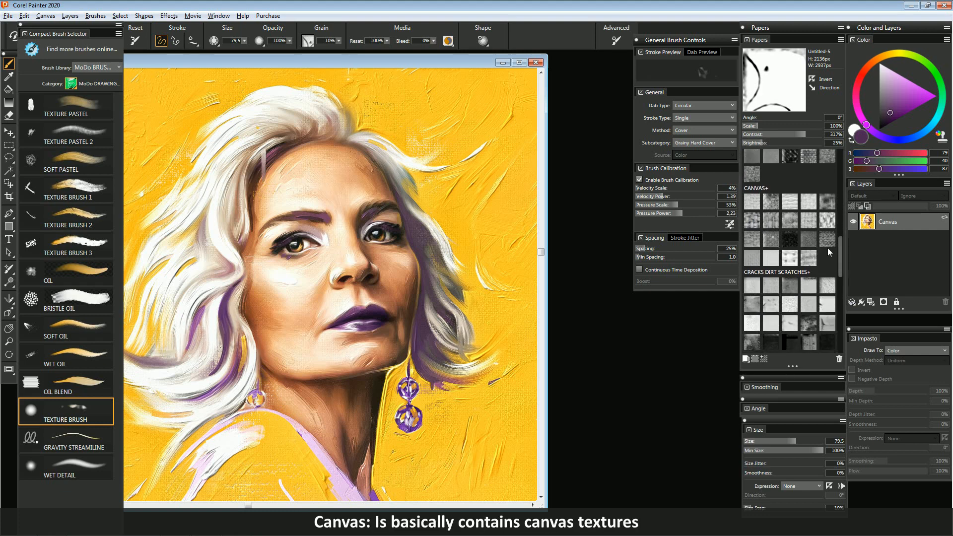
left_click_drag(839, 252, 840, 267)
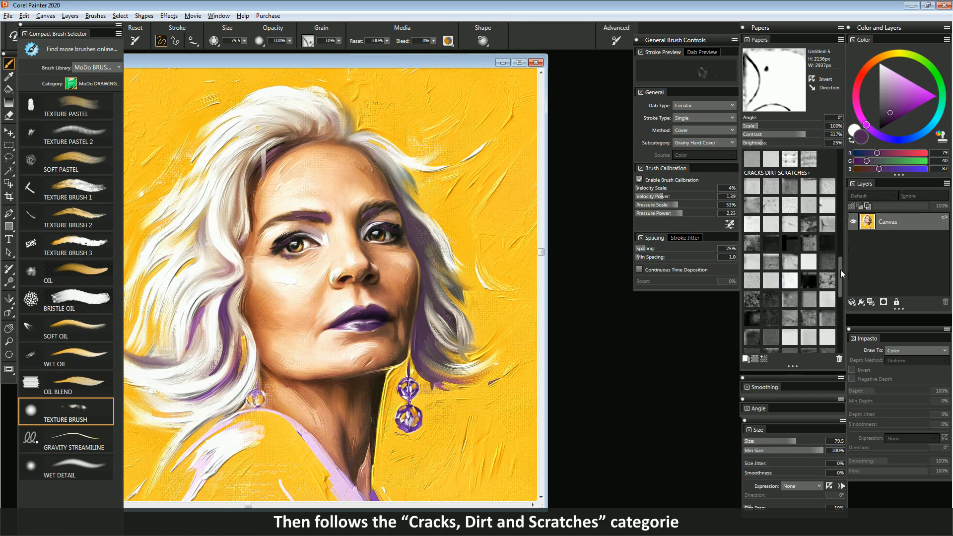
left_click_drag(841, 266, 841, 272)
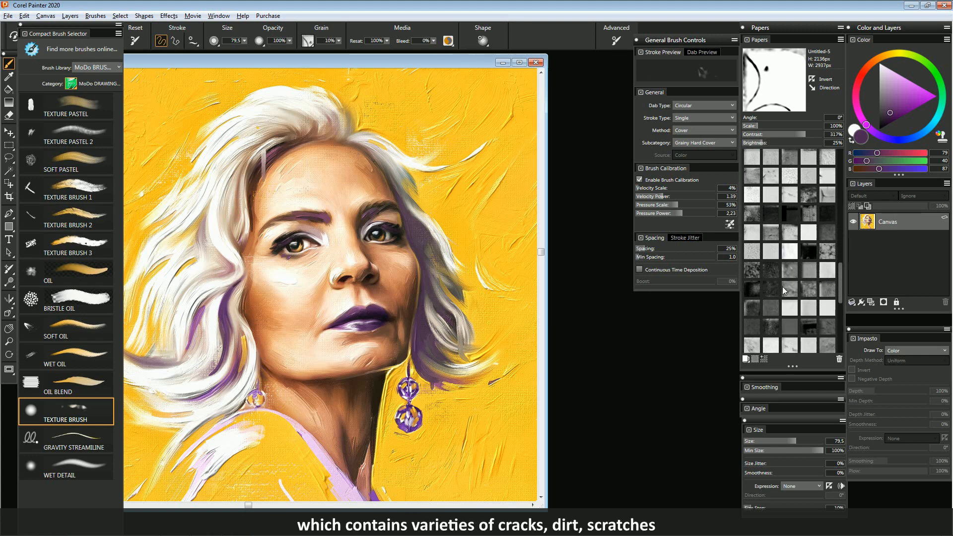
Look over the remaining textures in the Cracks Dirt Scratches+ collection and the start of the OIL+ collection
left_click_drag(842, 295, 839, 309)
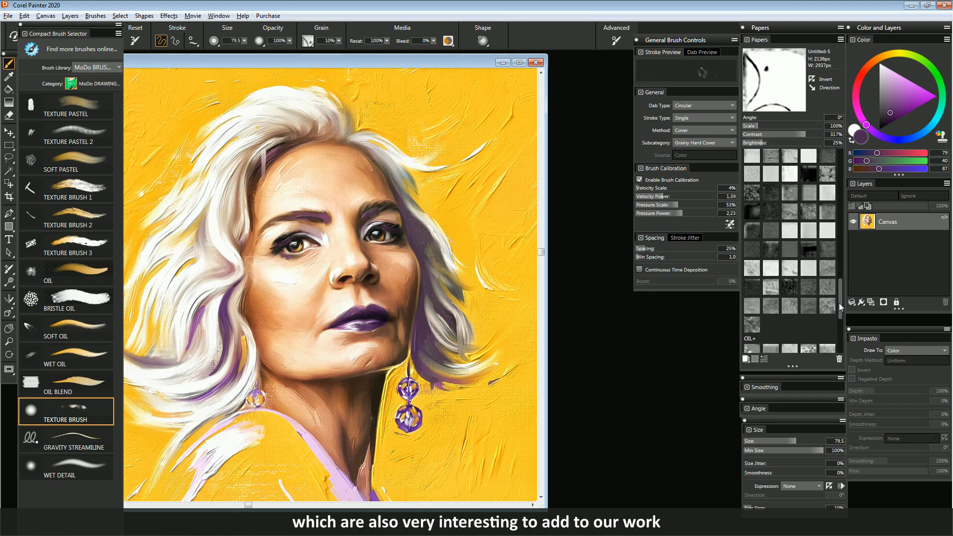
left_click_drag(841, 285, 841, 321)
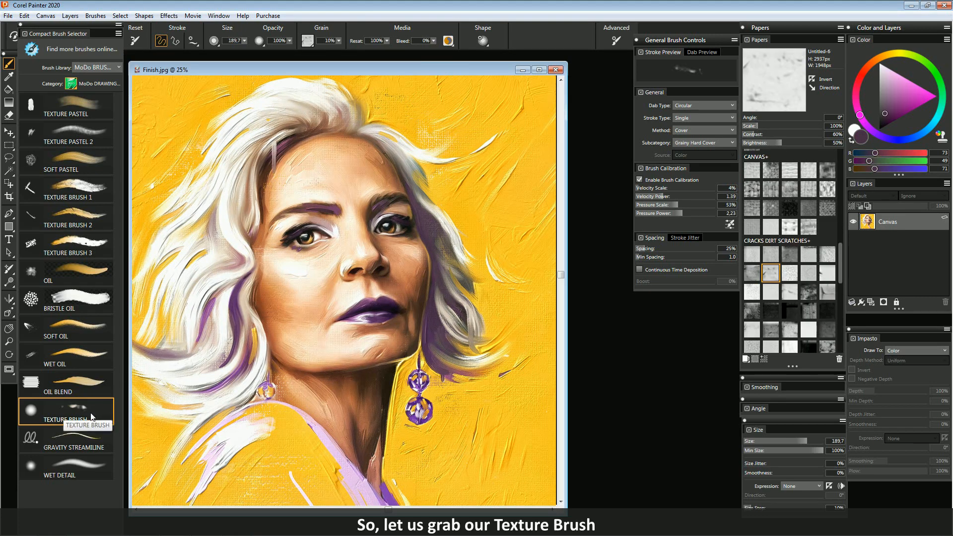
left_click_drag(496, 74, 485, 72)
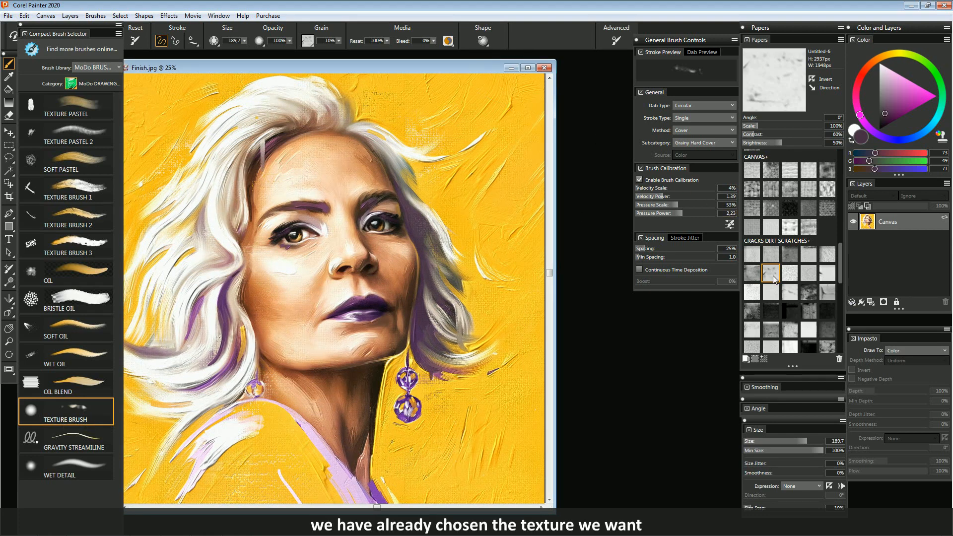
Sample a dark color from the portrait and paint cracks on the forehead with the Texture Brush at size 130.1
left_click(351, 317)
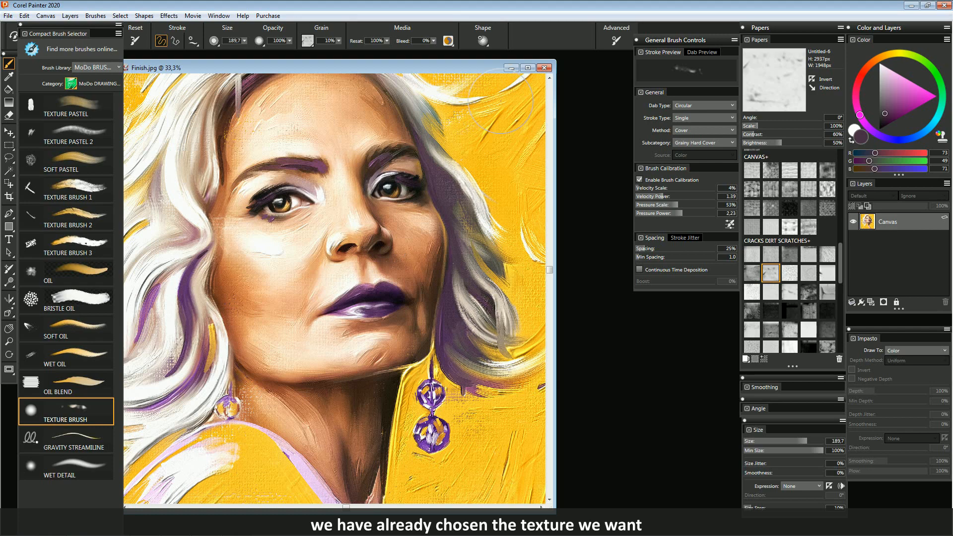
left_click(529, 67)
left_click(536, 154, "ctrl")
mouse_move(536, 154)
left_mouse_down()
mouse_move(480, 216)
mouse_move(396, 248)
mouse_move(334, 302)
left_mouse_up()
left_click_drag(386, 238, 386, 272)
left_click(454, 300, "alt")
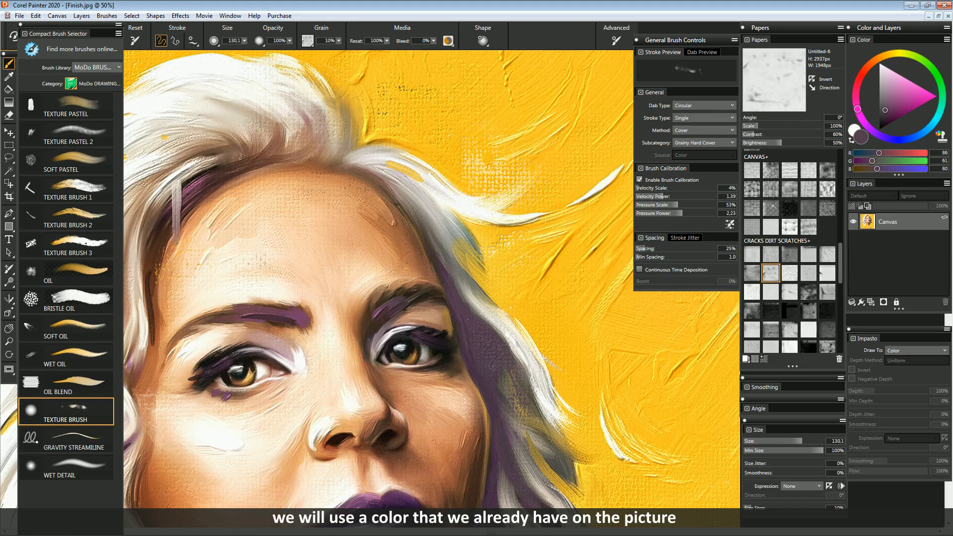
left_click_drag(333, 230, 376, 239)
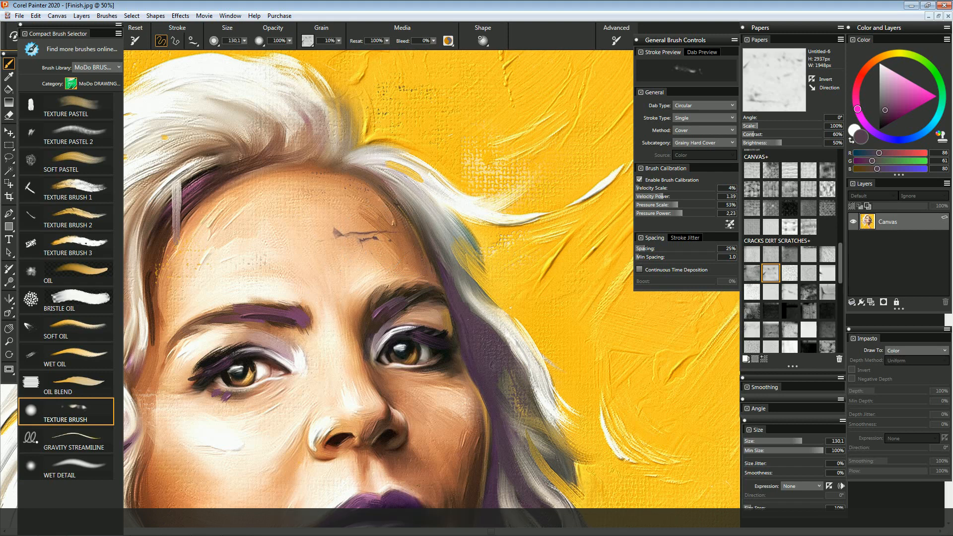
left_click_drag(324, 239, 392, 233)
Sample a skin tone from the side of the face and paint cracks on the cheek below the eye
mouse_move(489, 250)
left_mouse_down()
mouse_move(530, 177)
mouse_move(546, 124)
left_mouse_up()
left_click_drag(506, 163, 416, 155)
left_click_drag(407, 221, 492, 208)
left_click(235, 369, "alt")
left_click_drag(263, 388, 286, 386)
mouse_move(263, 368)
left_mouse_down()
mouse_move(298, 365)
mouse_move(276, 355)
left_mouse_up()
left_click_drag(348, 297, 341, 198)
Paint cracks below the lower lip in a purple sampled from the portrait, and on the chin in a brown sampled from the jaw
left_click(448, 304, "alt")
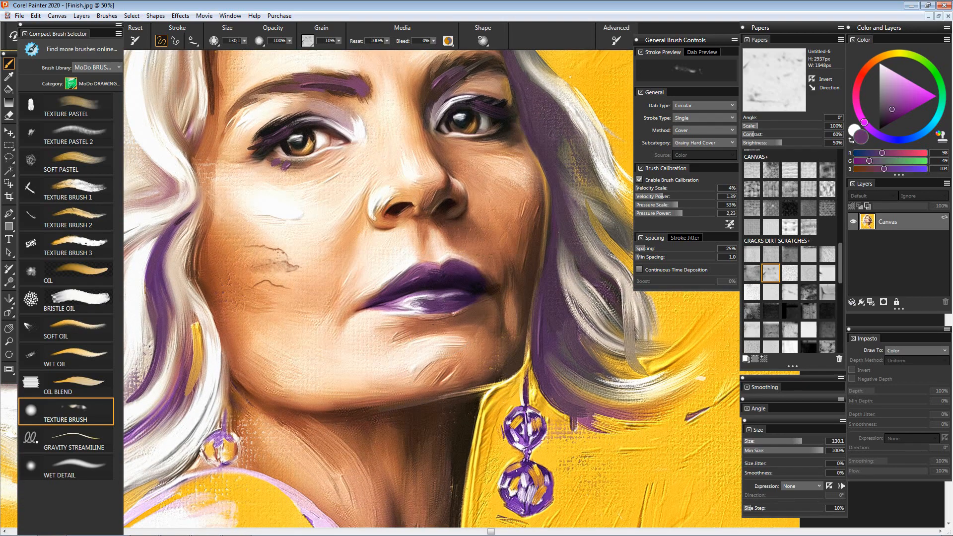
left_click_drag(408, 334, 387, 326)
left_click(241, 362, "alt")
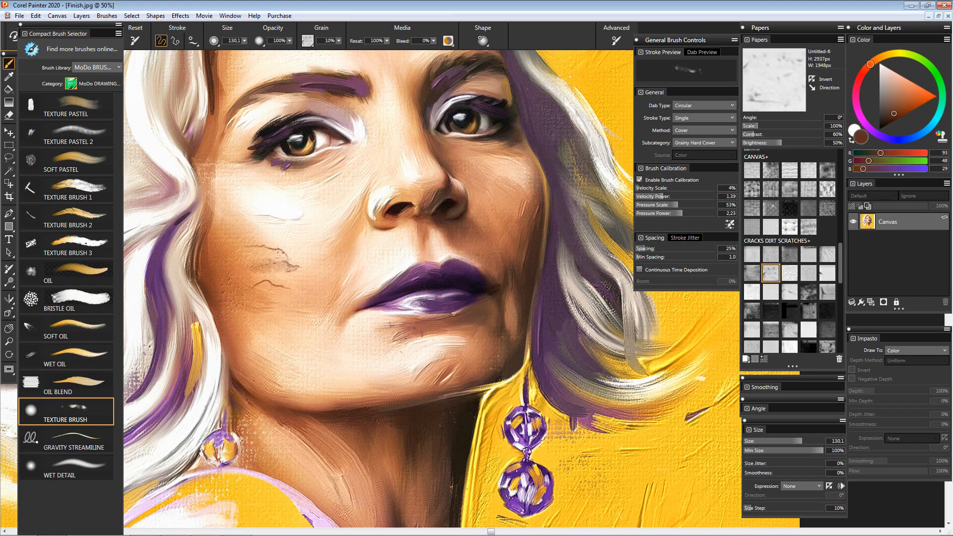
left_click_drag(247, 370, 279, 380)
key("ctrl+z")
left_click_drag(318, 400, 359, 385)
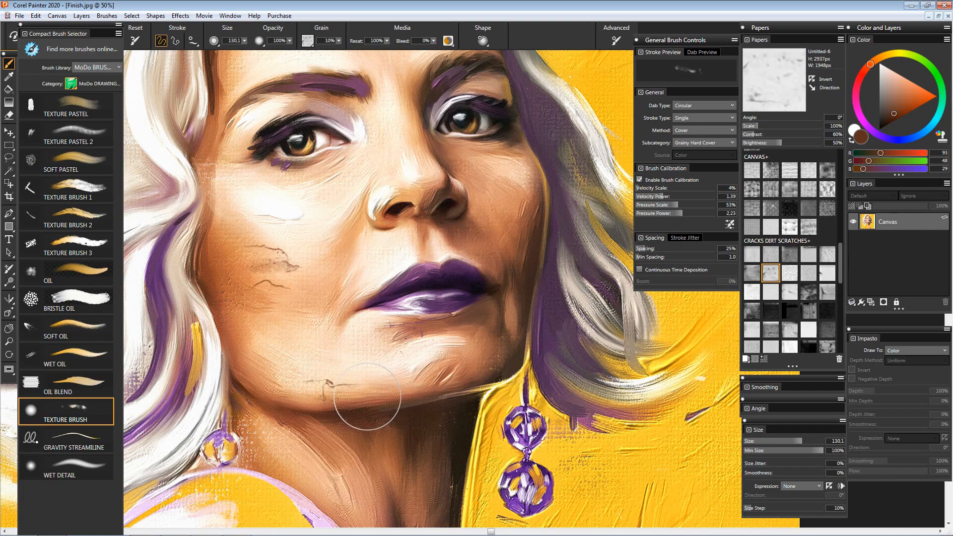
Paint small cracks above the eyebrow in its purple, and add brown crack detail on the cheek with the brush at size 74.0
left_click_drag(392, 199, 400, 321)
left_click(368, 209, "alt")
mouse_move(369, 209)
left_mouse_down()
mouse_move(345, 184)
mouse_move(384, 207)
left_mouse_up()
left_click_drag(436, 250, 482, 221)
left_click(257, 368, "alt")
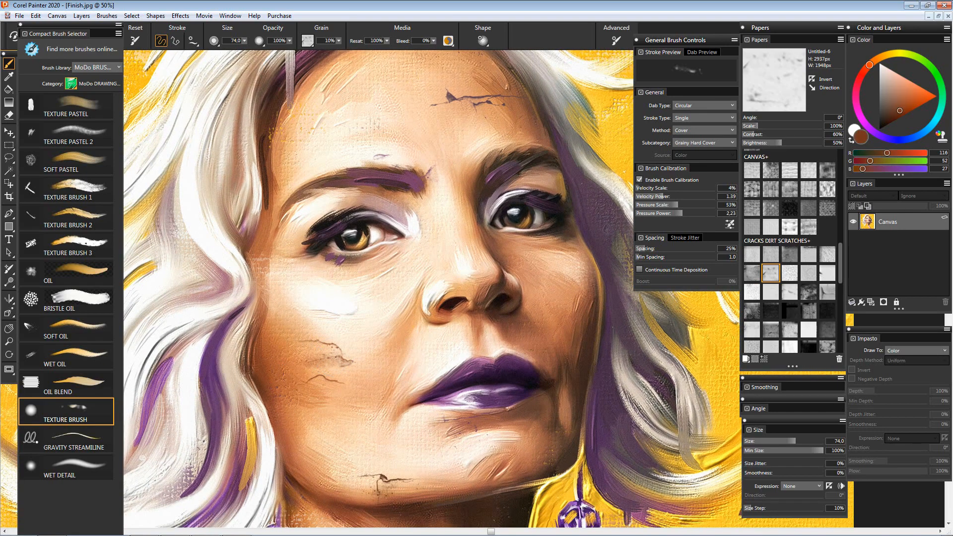
mouse_move(334, 346)
left_mouse_down()
mouse_move(319, 344)
mouse_move(335, 347)
left_mouse_up()
left_click_drag(415, 321, 402, 314)
Switch to the Volumetric Texture brush from MoDo IMPASTO Brushes and add volume to the forehead cracks at size 168.0
left_click(79, 84)
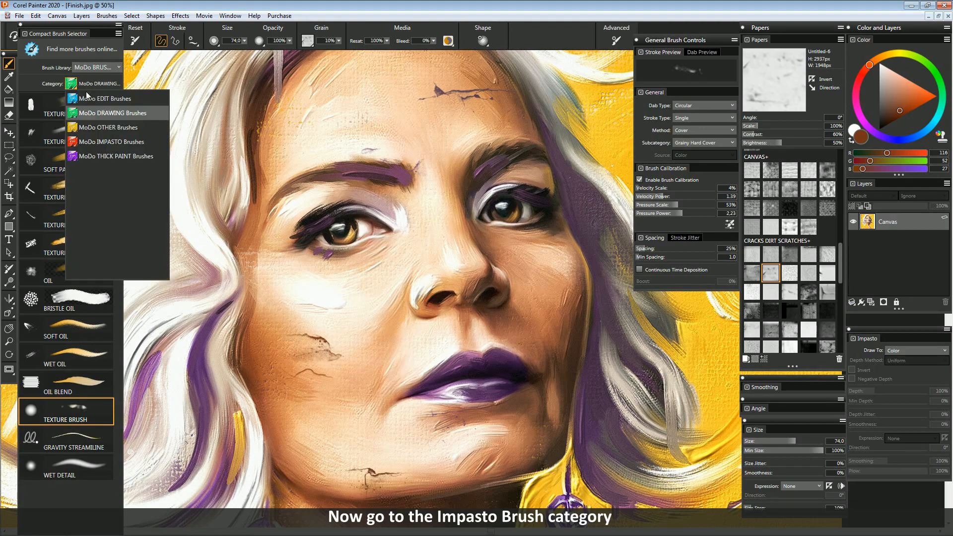
left_click(121, 143)
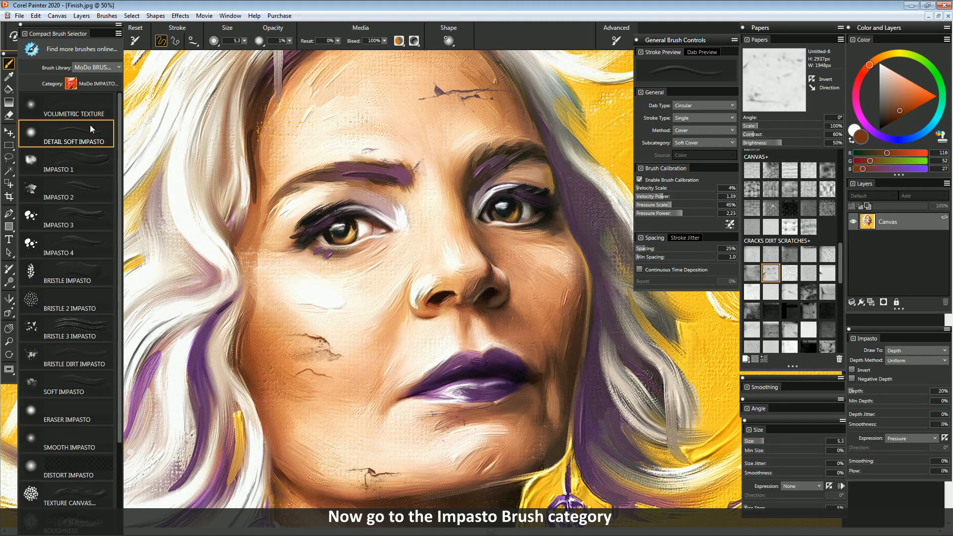
left_click(76, 111)
left_click_drag(456, 109, 420, 195)
left_click(421, 194)
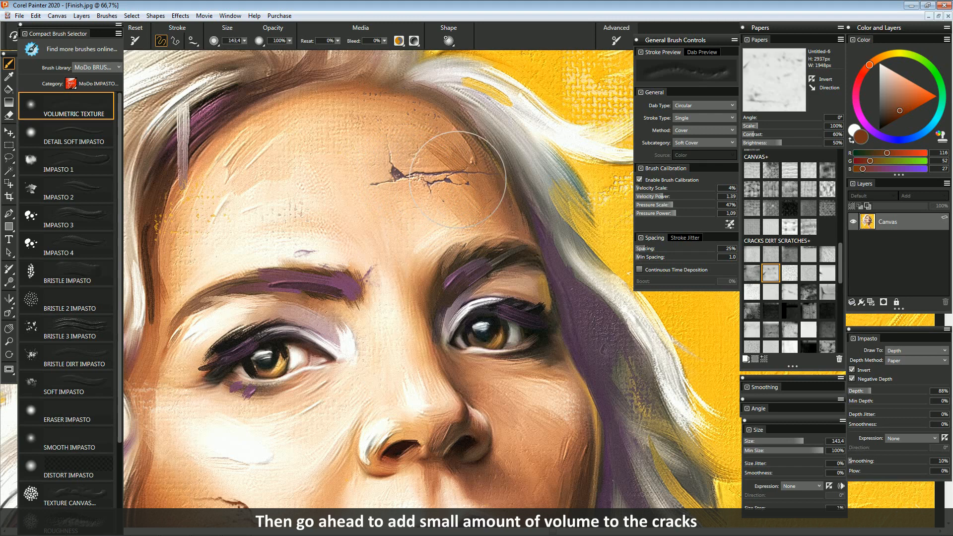
mouse_move(409, 173)
left_mouse_down()
mouse_move(426, 174)
mouse_move(415, 184)
mouse_move(446, 187)
left_mouse_up()
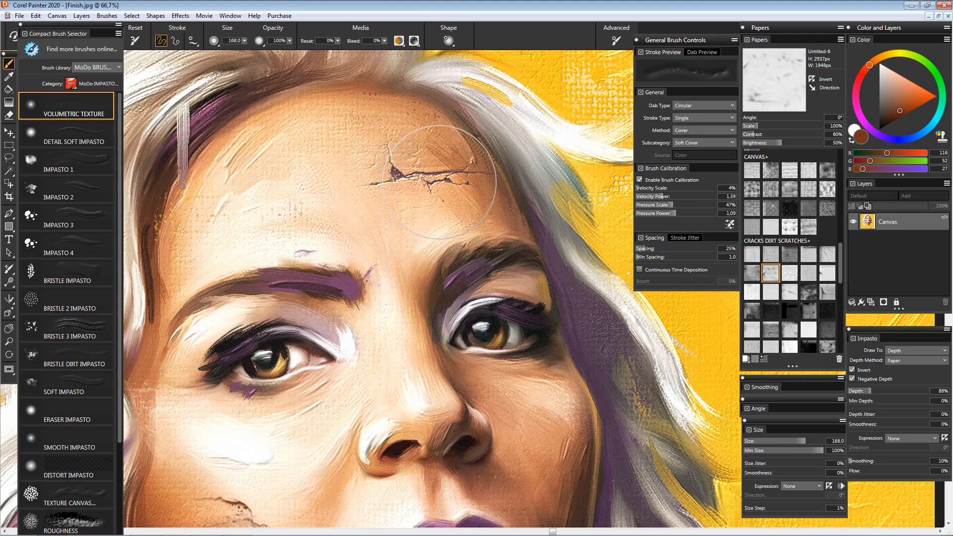
Add volume to the cheek cracks with Volumetric Texture and reduce the excess relief beside them with Eraser Impasto
mouse_move(342, 265)
left_mouse_down()
mouse_move(381, 218)
mouse_move(434, 179)
left_mouse_up()
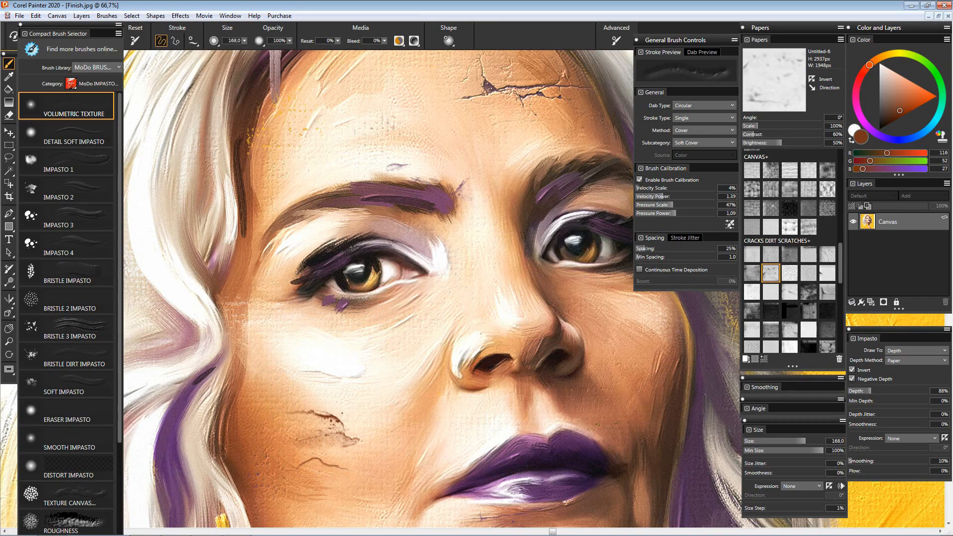
left_click_drag(356, 435, 379, 248)
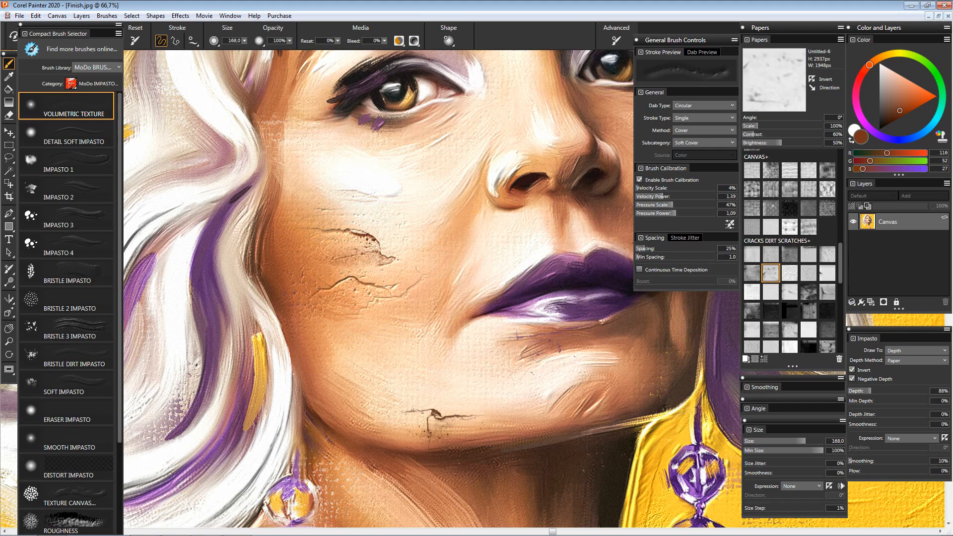
left_click(67, 416)
left_click_drag(401, 295, 428, 281)
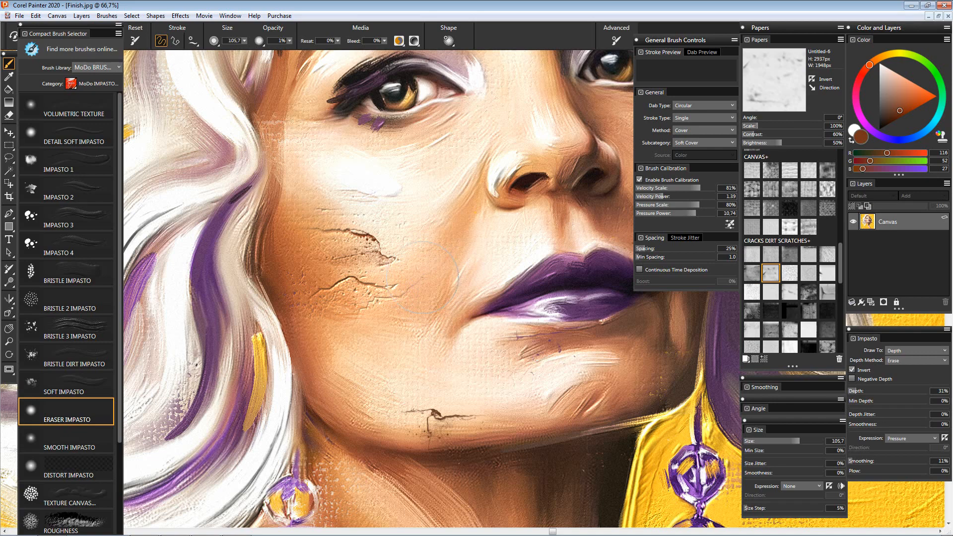
Add volume to the chin cracks with Volumetric Texture and clean up the surrounding relief with Eraser Impasto
left_click(99, 113)
left_click_drag(445, 404, 387, 320)
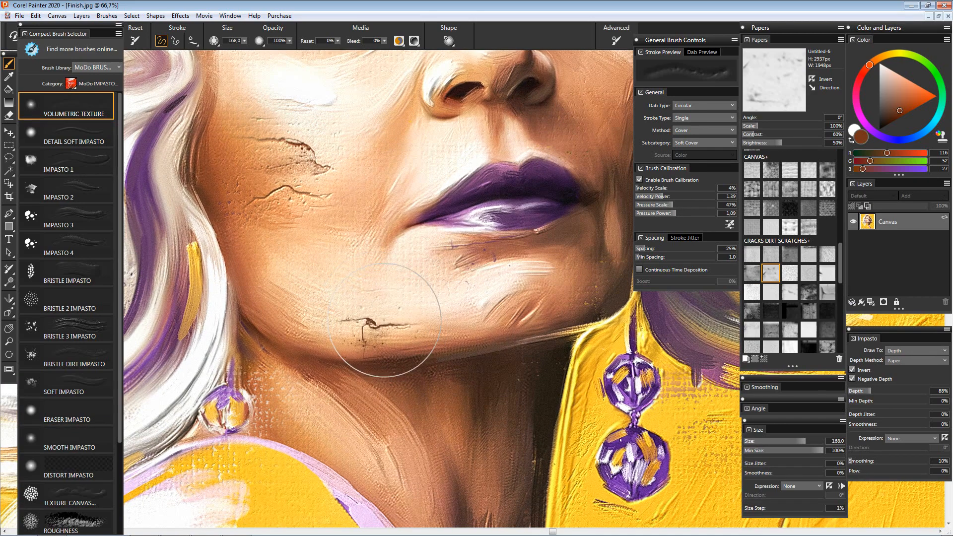
left_click(101, 421)
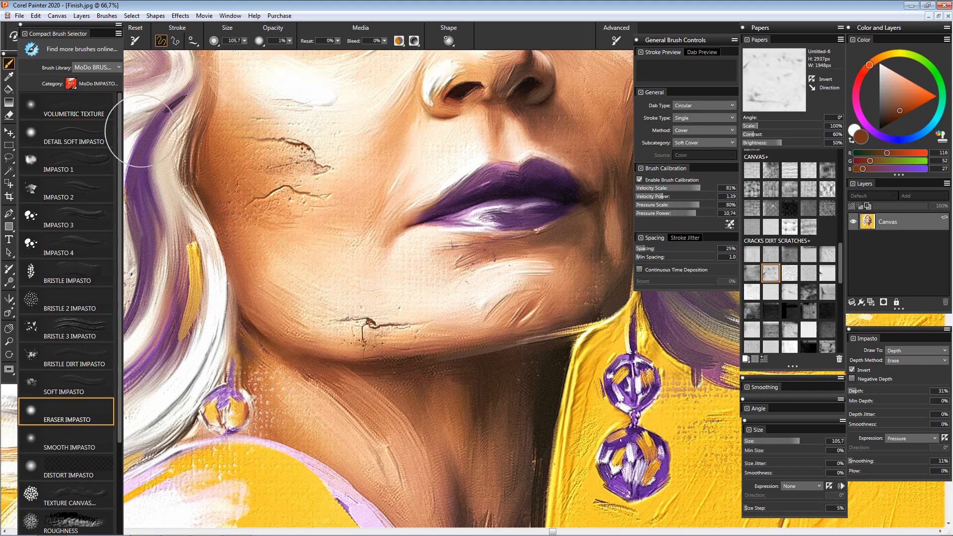
left_click(75, 112)
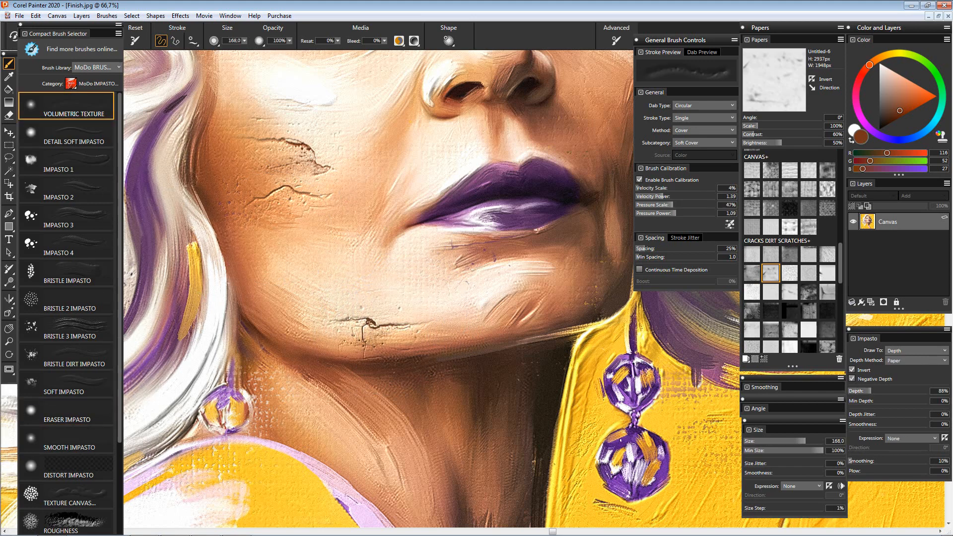
Reduce Volumetric Texture to size 114.6 and add volume to the cracks below the lower lip and above the eyebrow
mouse_move(514, 270)
left_mouse_down()
mouse_move(459, 336)
mouse_move(461, 324)
left_mouse_up()
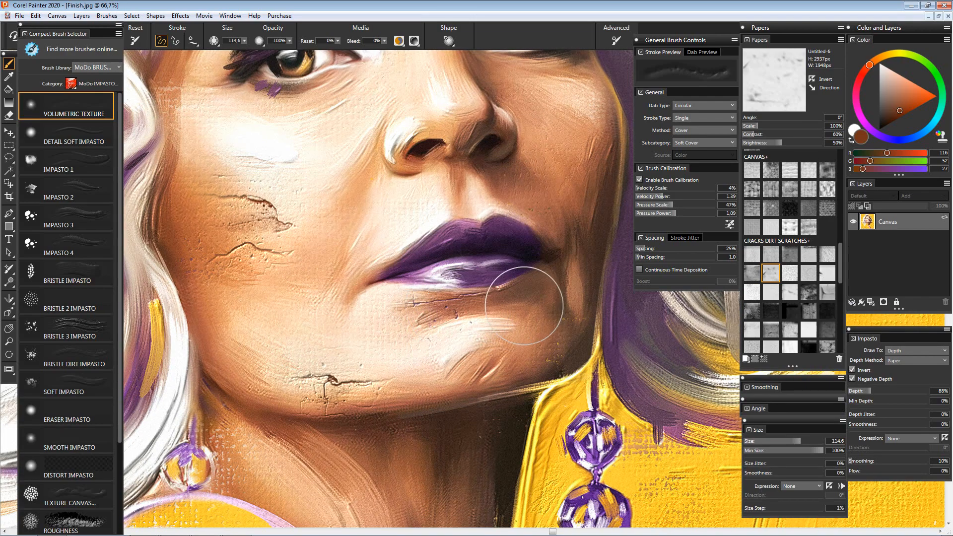
scroll(457, 298, "up", 10)
scroll(457, 288, "up", 2)
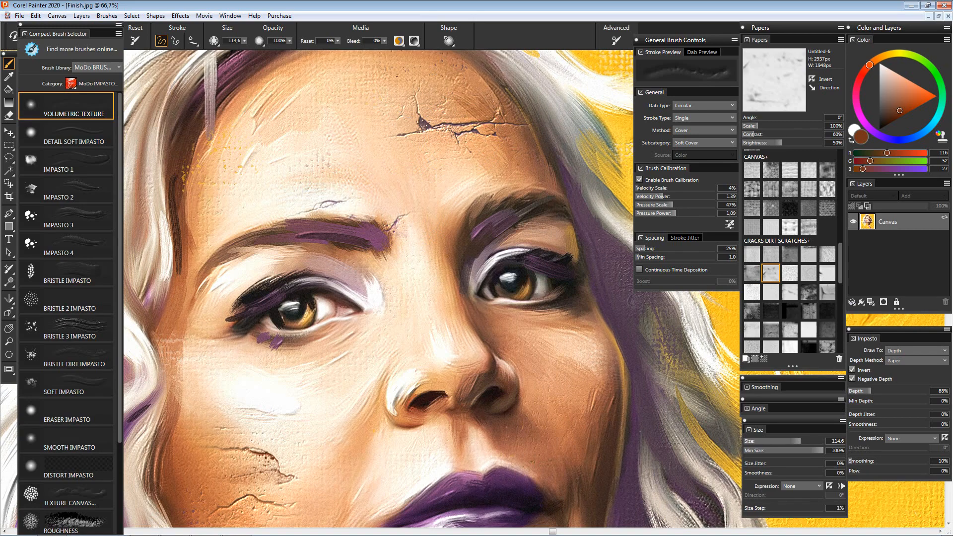
scroll(273, 392, "down", 3)
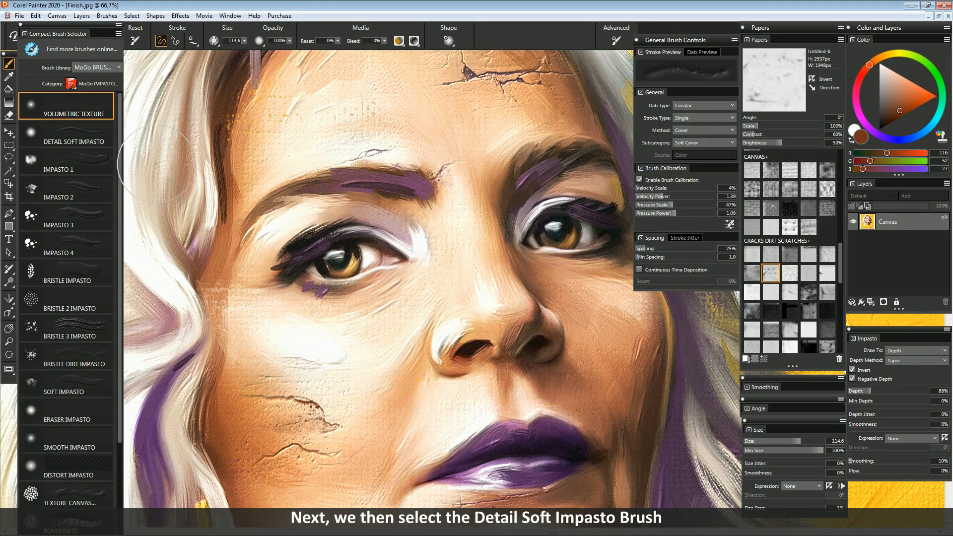
Choose the Detail Soft Impasto brush and refine the relief of the cheek cracks at size 10.8
left_click(75, 134)
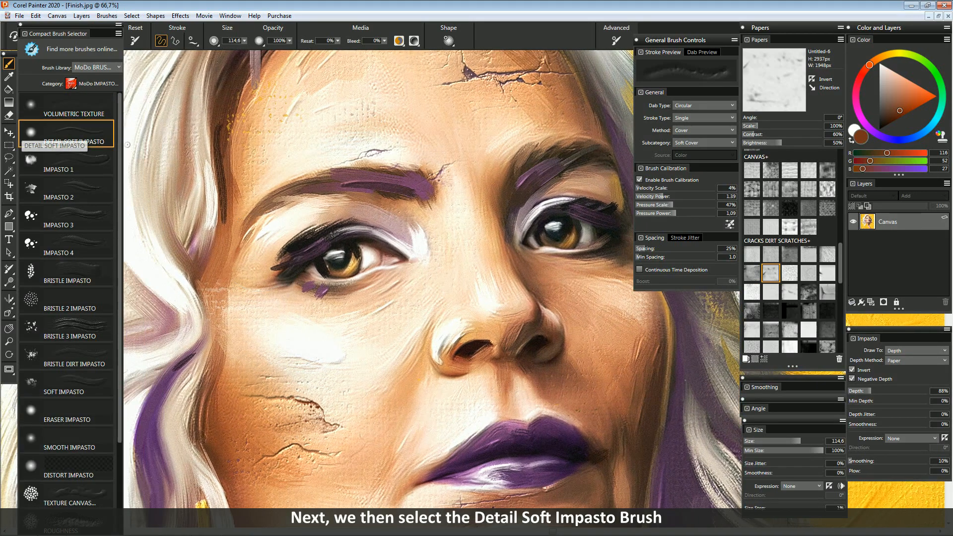
left_click_drag(299, 409, 281, 345)
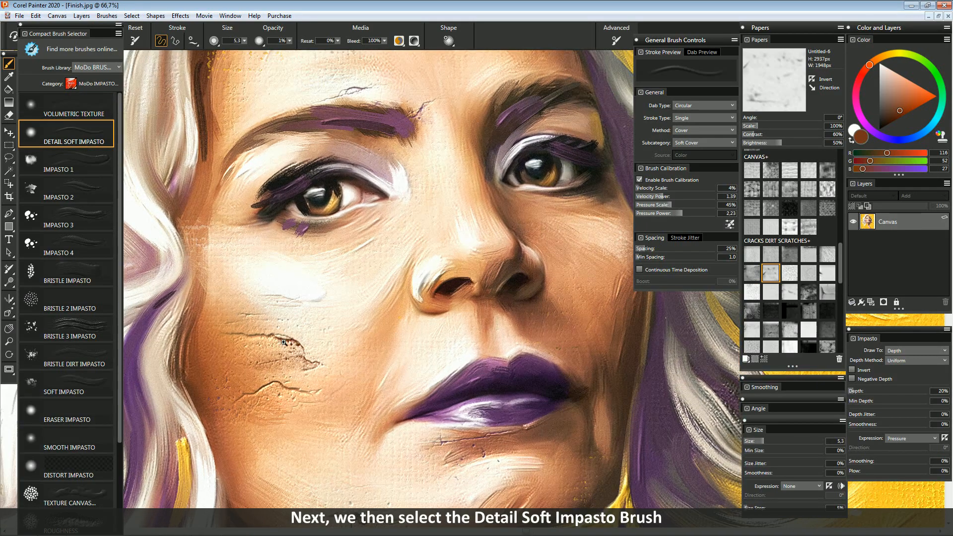
left_click(281, 345, "ctrl")
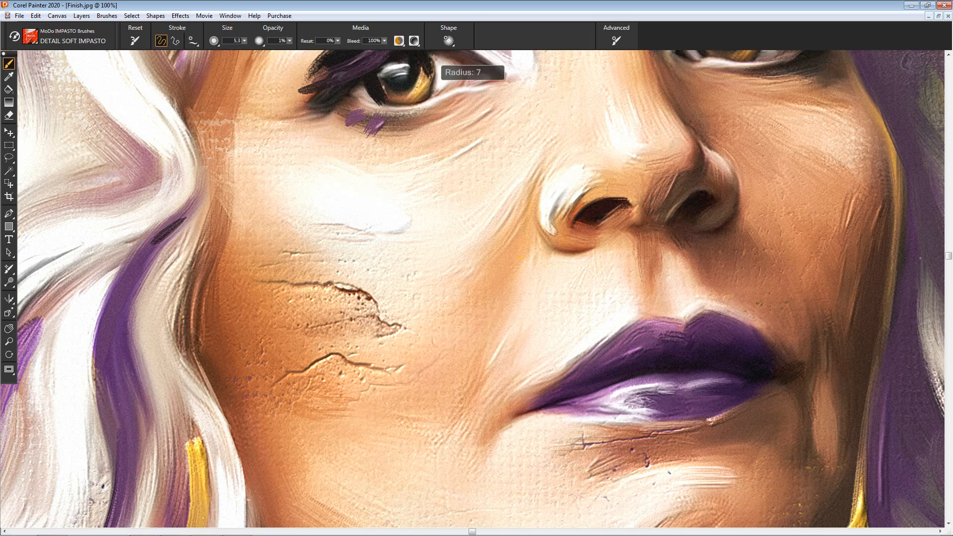
left_click_drag(378, 320, 388, 319)
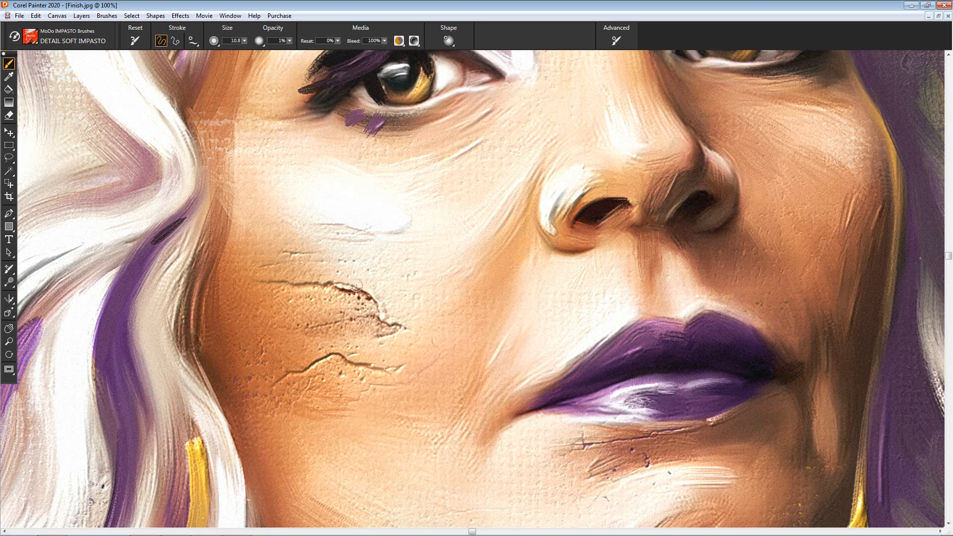
Reduce Detail Soft Impasto to size 9.1 and refine the relief of the chin cracks
left_click_drag(375, 356, 434, 230)
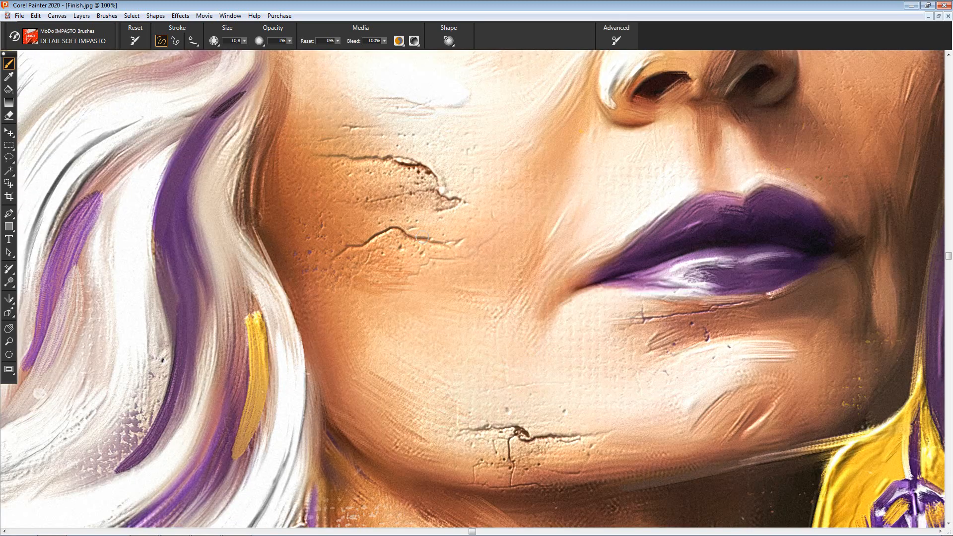
key("bracketleft")
key("bracketleft")
key("bracketleft")
left_click_drag(537, 228, 443, 175)
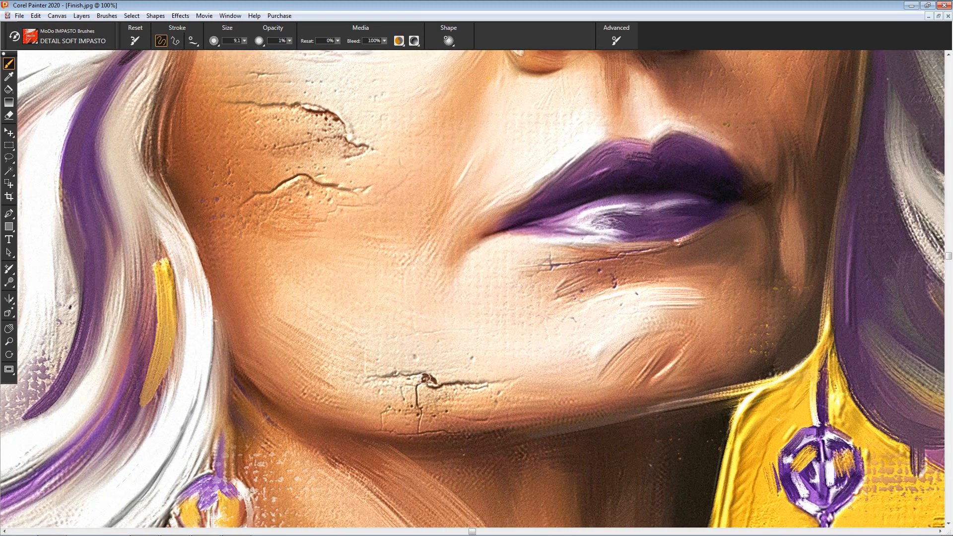
Refine the relief of the cracks below the lower lip and on the forehead with Detail Soft Impasto at size 9.0
key("bracketright")
key("bracketleft")
left_click_drag(611, 301, 586, 364)
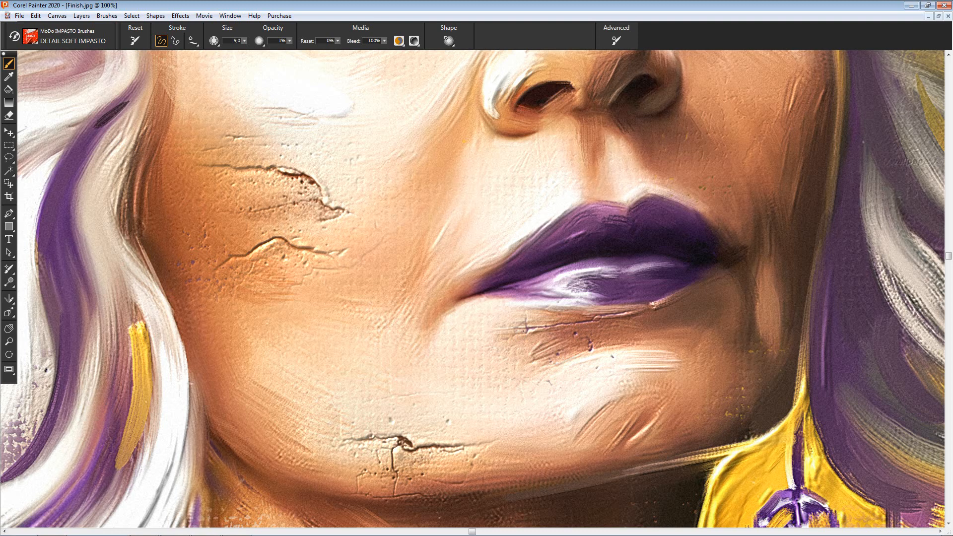
left_click_drag(588, 280, 549, 389)
left_click_drag(579, 188, 560, 392)
left_click_drag(541, 271, 561, 392)
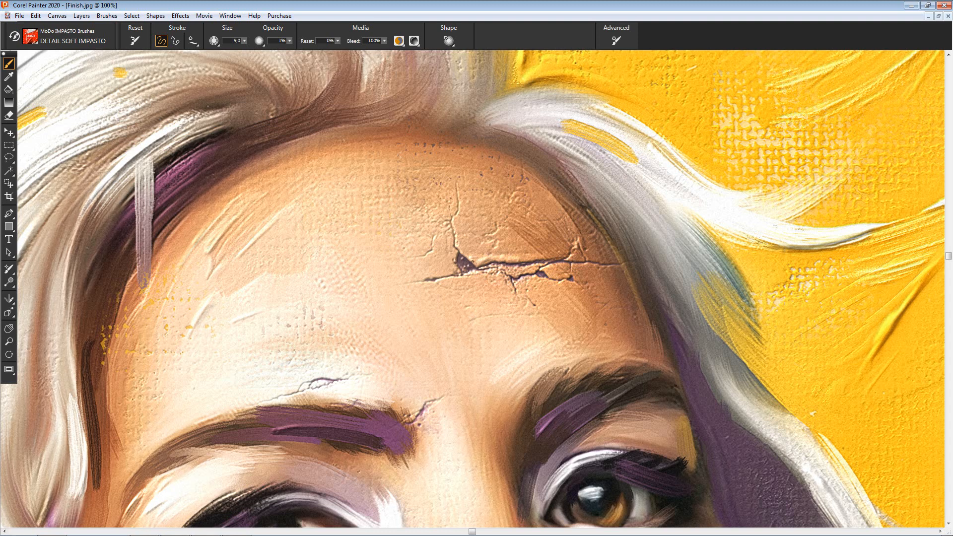
Switch to the Smooth Impasto brush and soften the sharp relief of the forehead cracks at size 16.3
key("Tab")
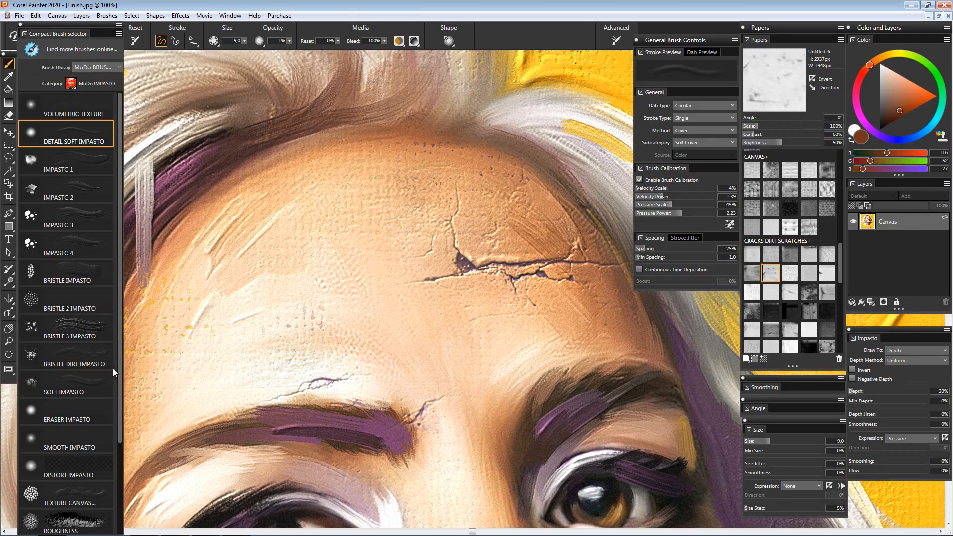
left_click(89, 417)
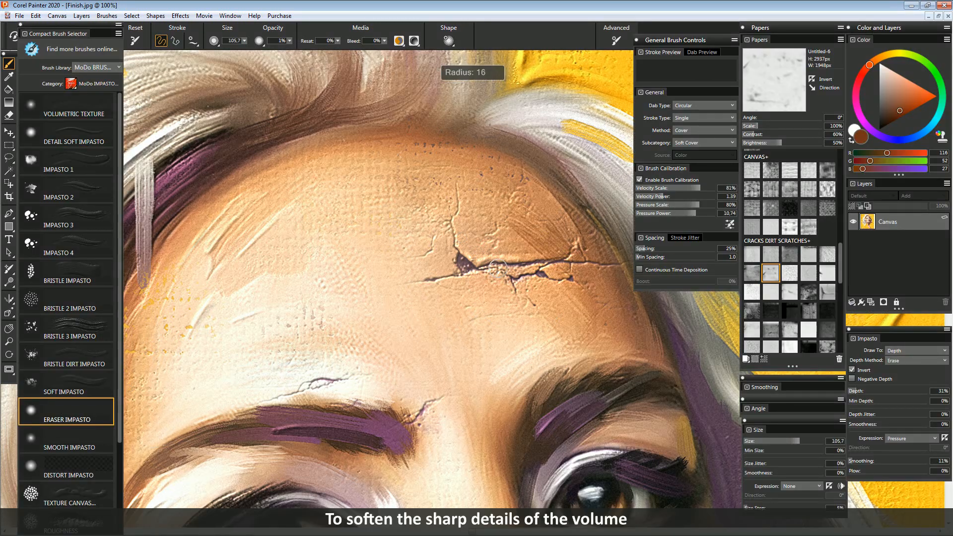
left_click(70, 445)
mouse_move(480, 266)
left_mouse_down()
mouse_move(490, 265)
mouse_move(467, 252)
left_mouse_up()
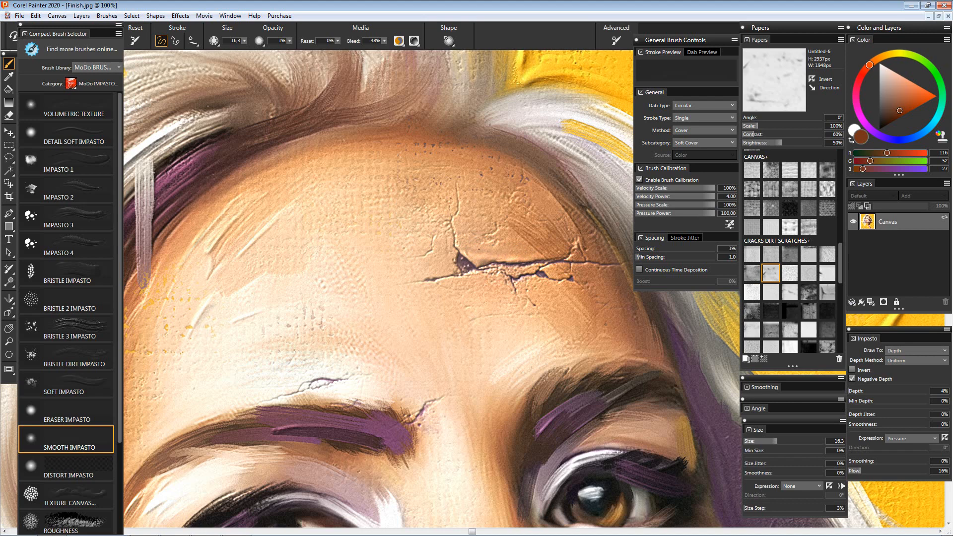
Soften the relief of the cheek cracks with the Smooth Impasto brush at size 16.3
left_click_drag(346, 323, 359, 172)
left_click_drag(153, 395, 306, 217)
left_click_drag(424, 384, 423, 376)
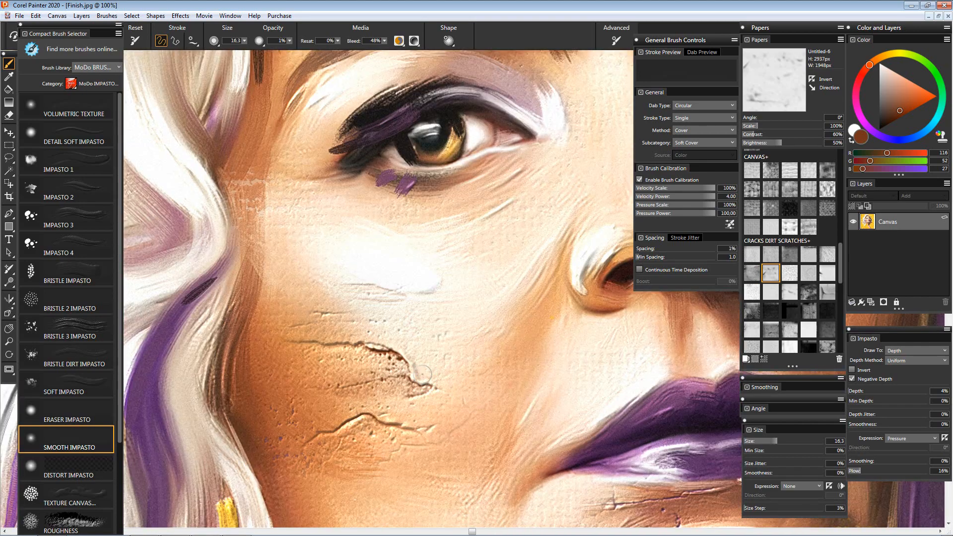
scroll(484, 307, "down", 1)
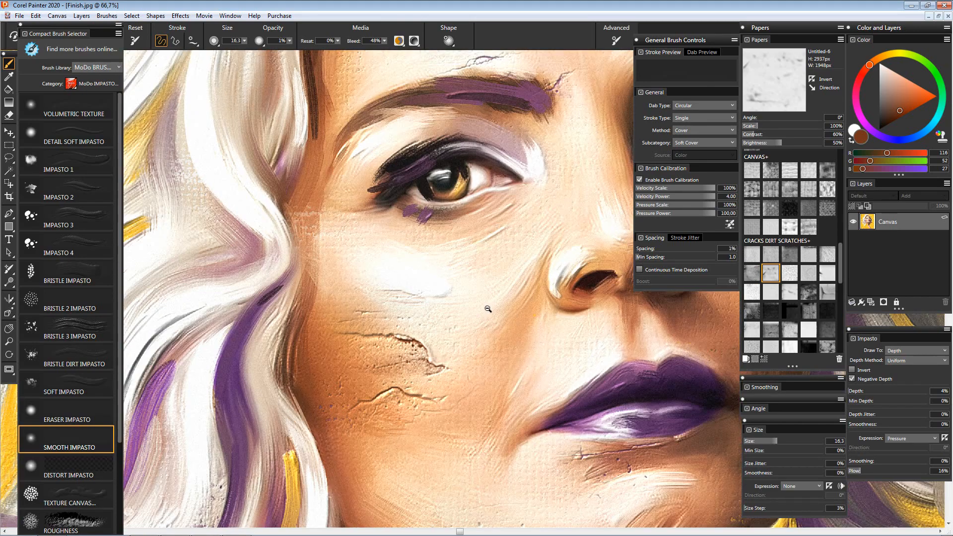
Select the Texture Brush from the MoDo Drawing brushes and darken the cheek cracks at size 61.3 with a near-black sampled from the eye
key("Tab")
left_click_drag(536, 301, 454, 249)
key("Tab")
scroll(456, 407, "up", 1)
left_click_drag(424, 466, 425, 418)
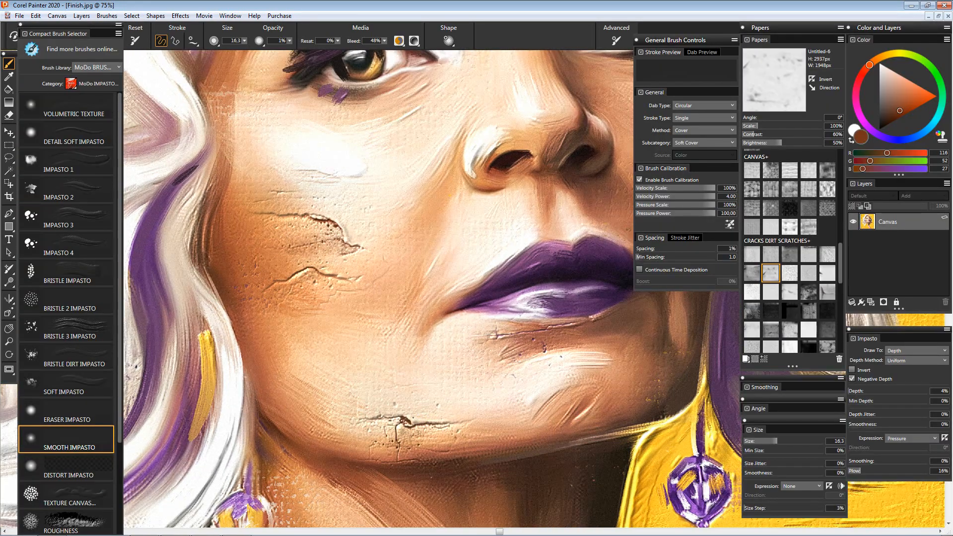
left_click(79, 83)
left_click(90, 113)
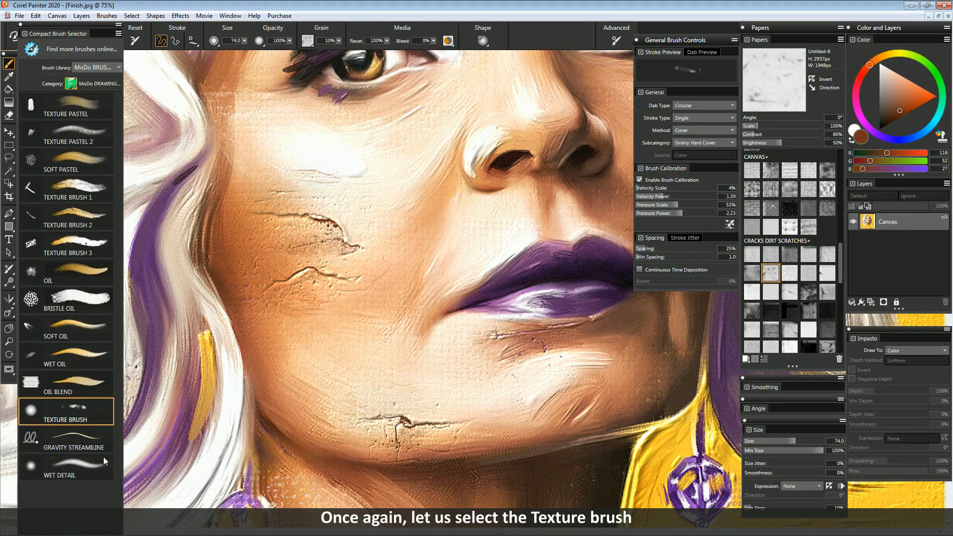
mouse_move(460, 332)
left_mouse_down()
mouse_move(451, 344)
mouse_move(459, 399)
left_mouse_up()
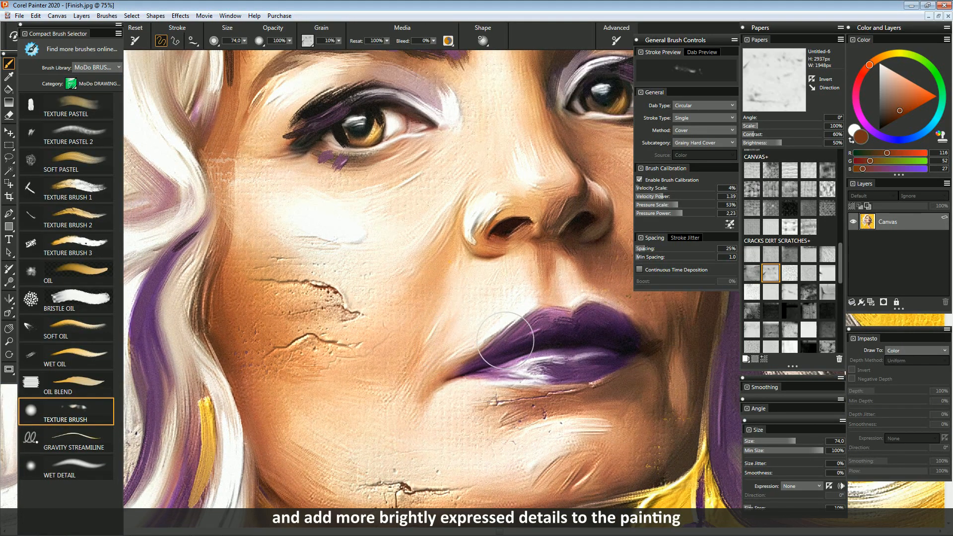
key("Tab")
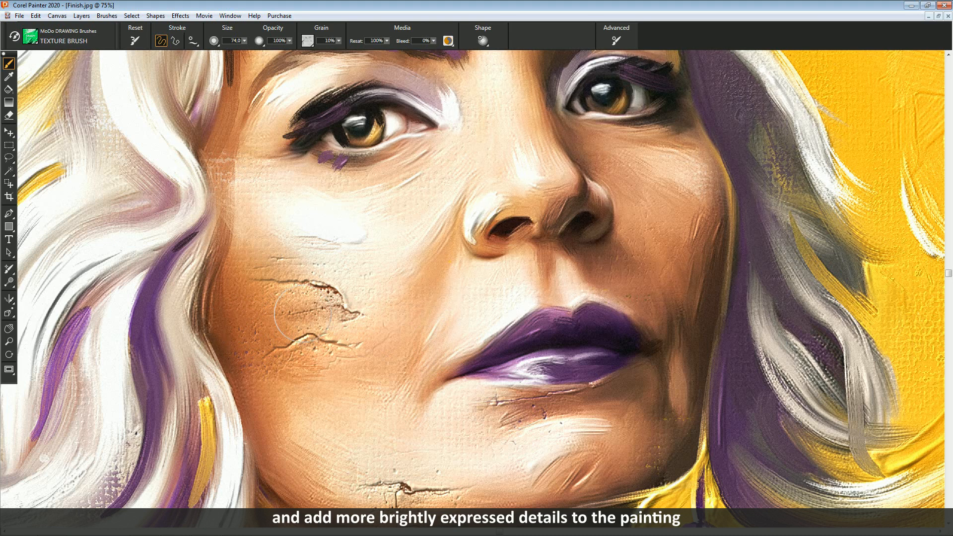
key("Tab")
left_click(340, 135, "alt")
left_click_drag(318, 262, 335, 278)
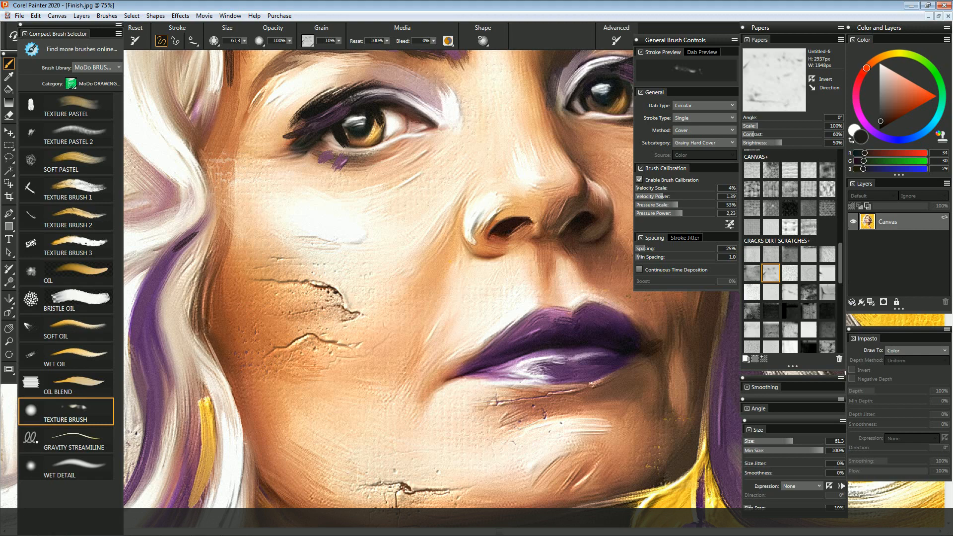
Sample purple from the lips, reduce the Texture Brush to size 34.8 and add texture to the forehead crack
left_click_drag(472, 319, 420, 234)
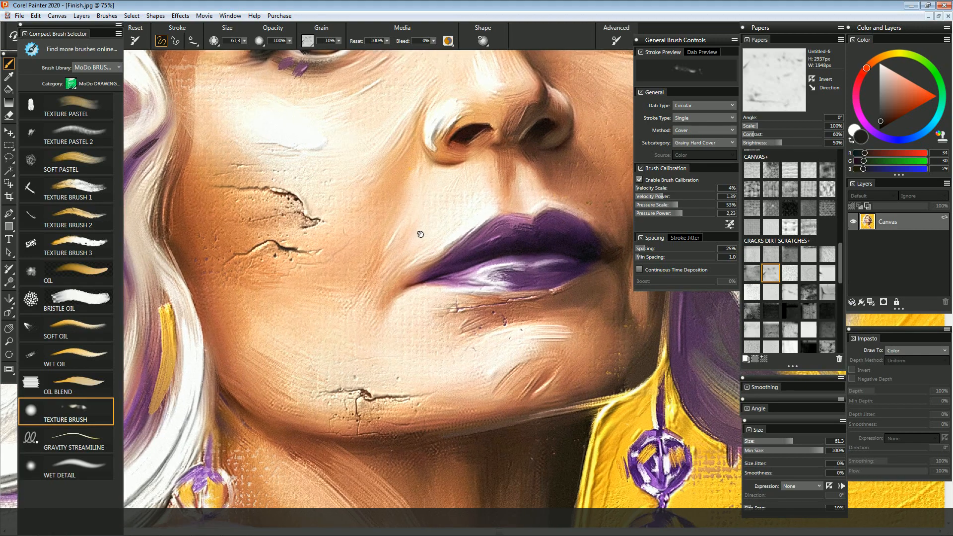
left_click_drag(440, 281, 355, 207)
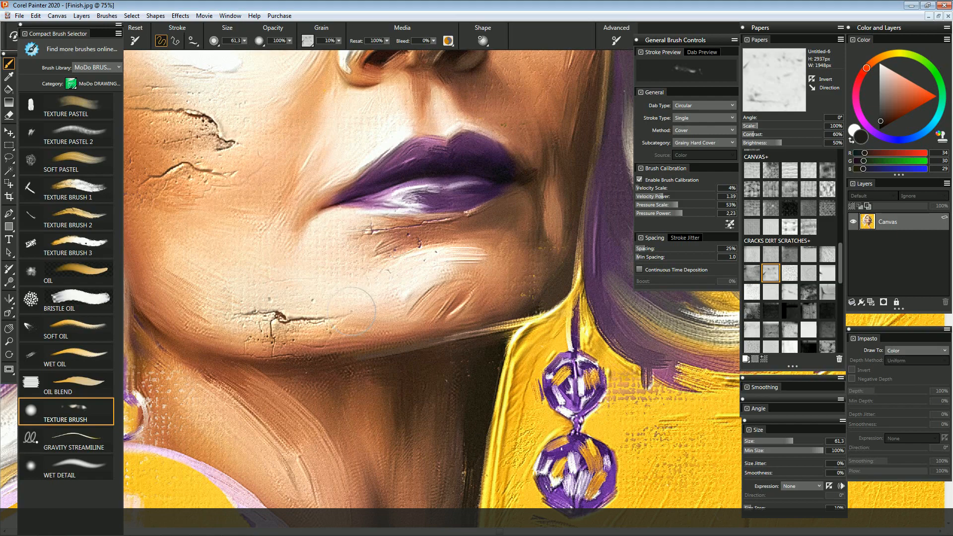
left_click(463, 193, "alt")
key("[")
key("[")
key("[")
key("[")
key("[")
key("[")
key("ctrl+minus")
left_click_drag(444, 184, 420, 330)
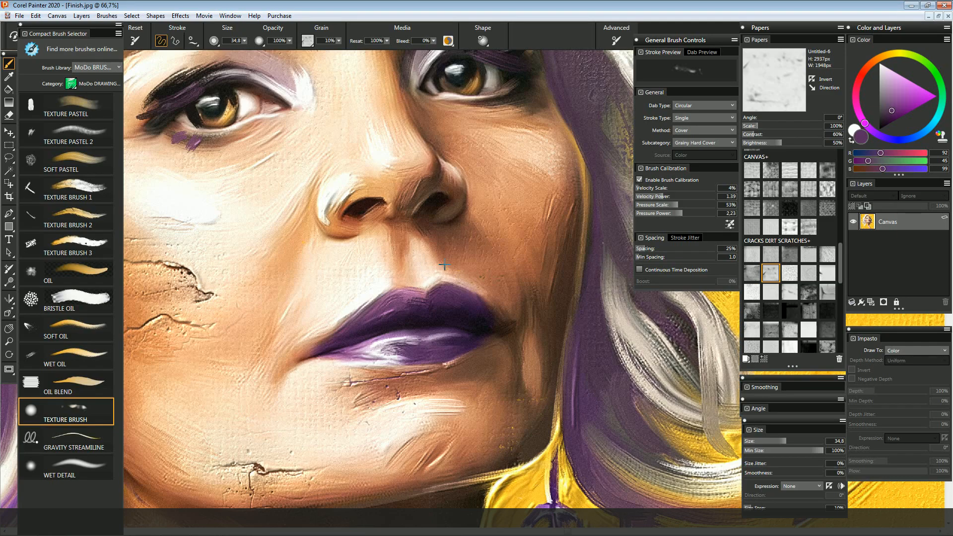
key("Tab")
left_click_drag(453, 62, 498, 221)
key("ctrl+plus")
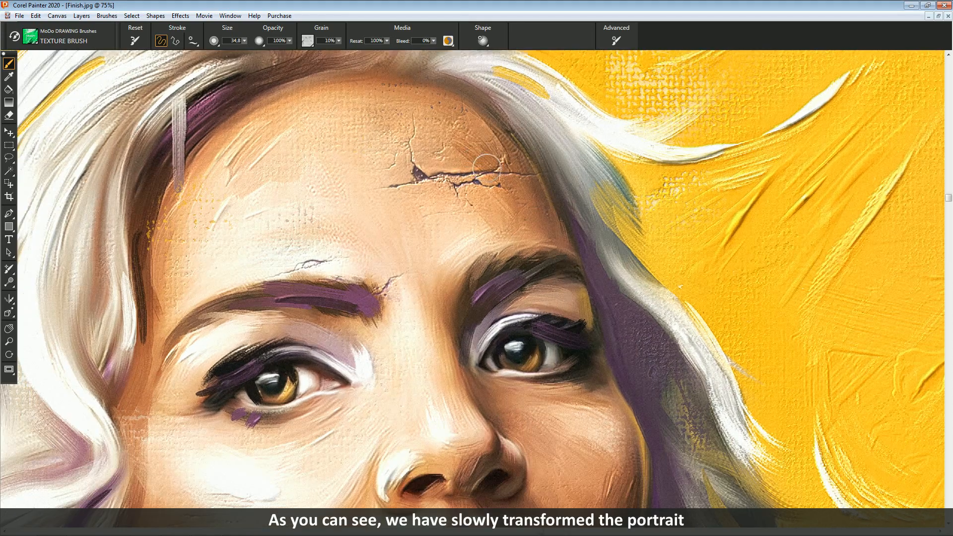
left_click_drag(480, 178, 475, 184)
Examine the cracks and paint texture across the whole portrait
left_click(483, 186, "ctrl+alt")
left_click(483, 186, "ctrl+alt")
left_click(483, 187, "ctrl+alt")
left_click_drag(465, 299, 491, 196)
left_click(490, 196, "ctrl")
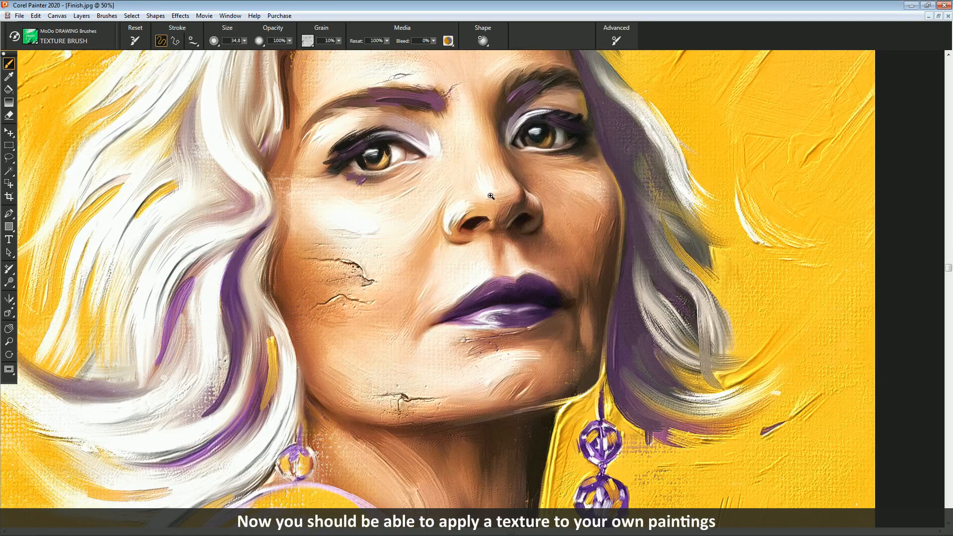
left_click(489, 197, "ctrl")
mouse_move(432, 238)
left_mouse_down()
mouse_move(455, 217)
mouse_move(477, 214)
left_mouse_up()
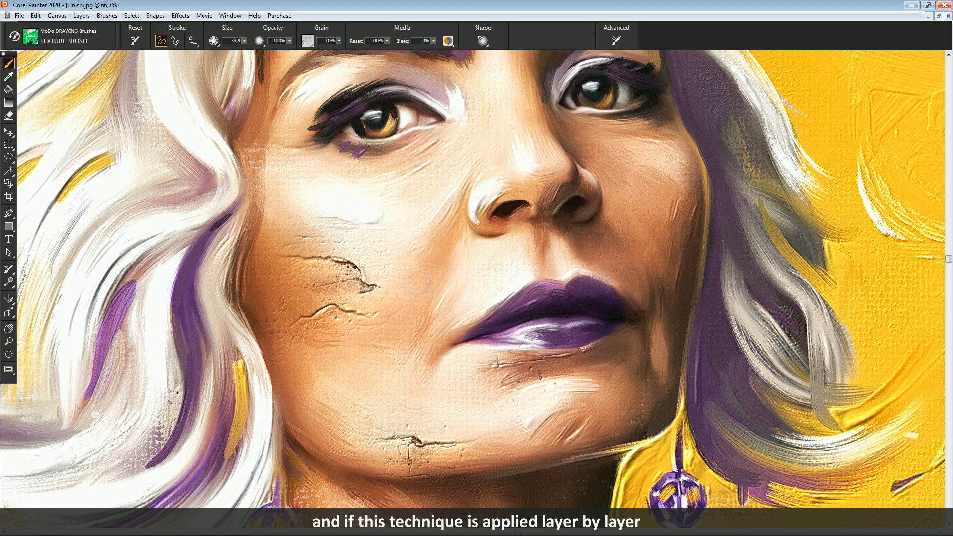
left_click_drag(428, 239, 393, 266)
left_click(394, 266, "ctrl+alt")
key("Tab")
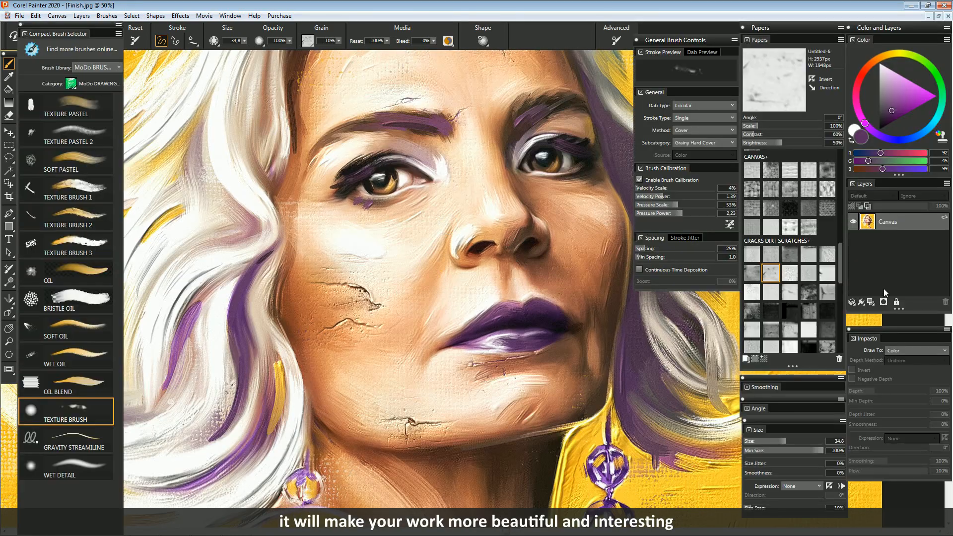
left_click(871, 302)
left_click_drag(476, 270, 423, 296)
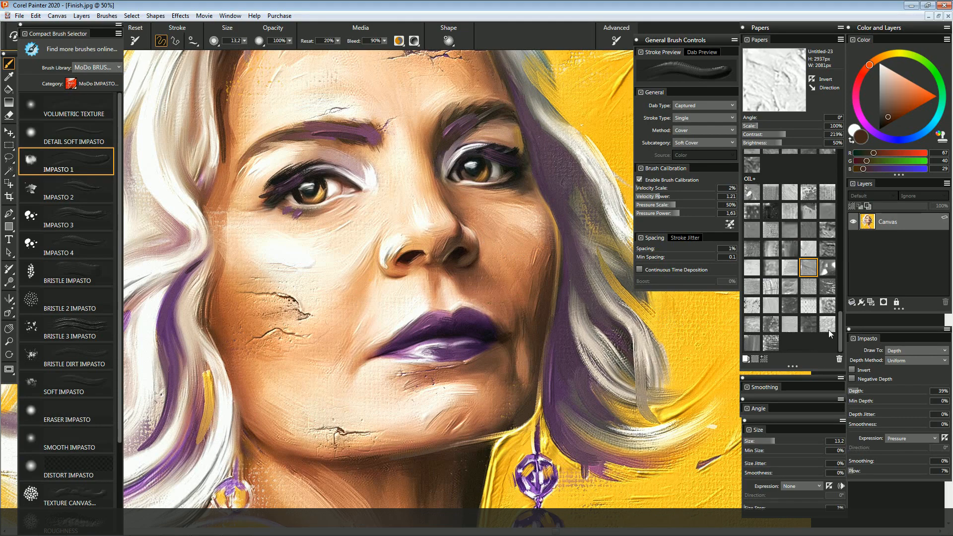
left_click_drag(840, 335, 841, 311)
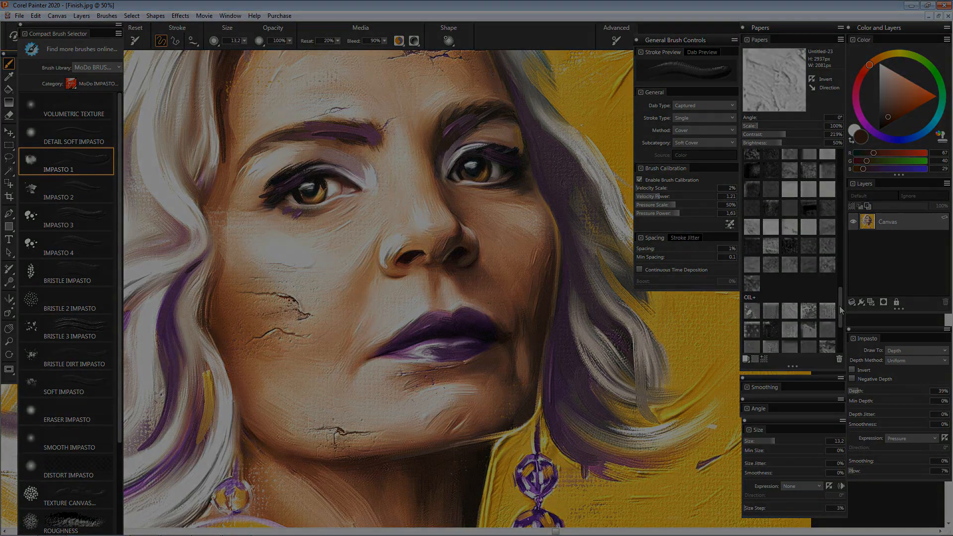